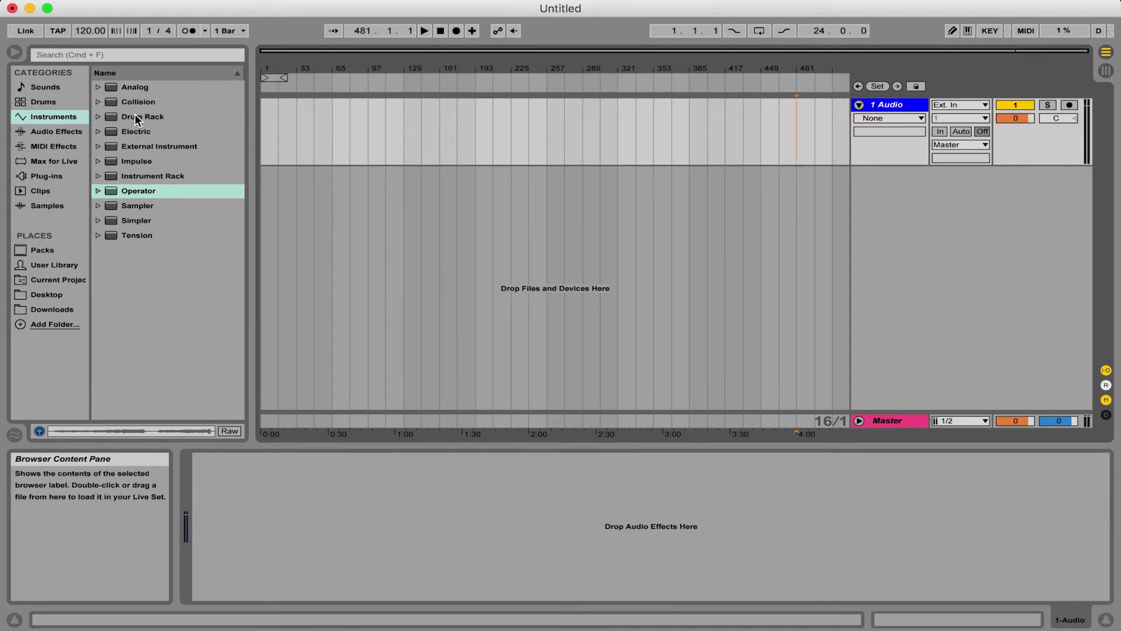
# Step: Load Operator onto a new MIDI track and delete the empty audio track
pyautogui.click(130, 193)
pyautogui.moveTo(130, 197); pyautogui.dragTo(291, 180)
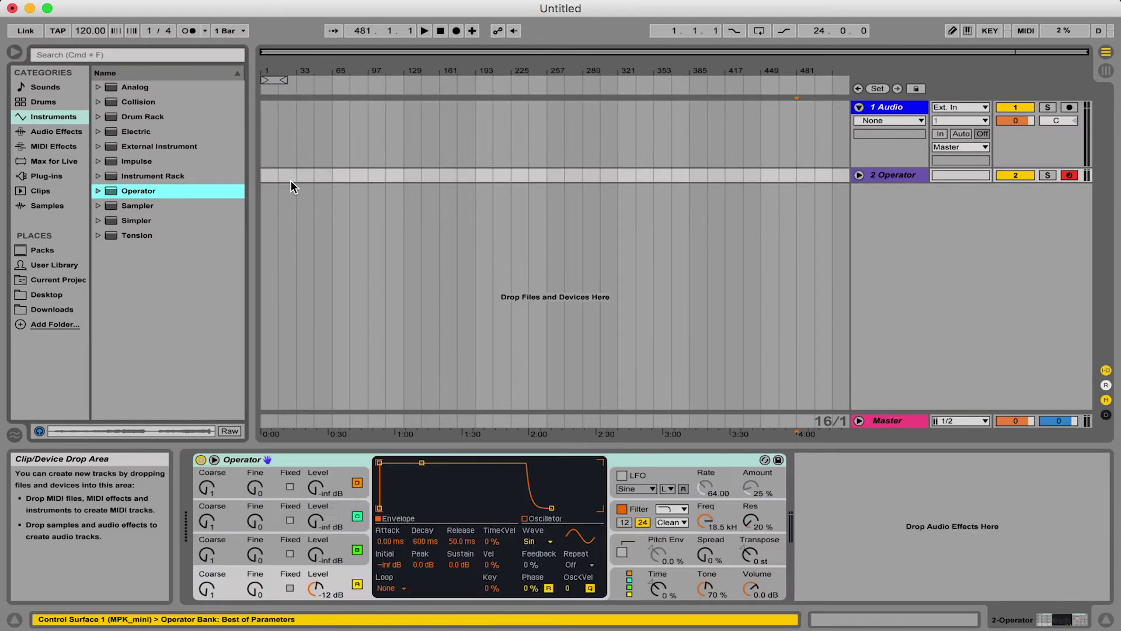
pyautogui.click(898, 111)
pyautogui.press('Delete')
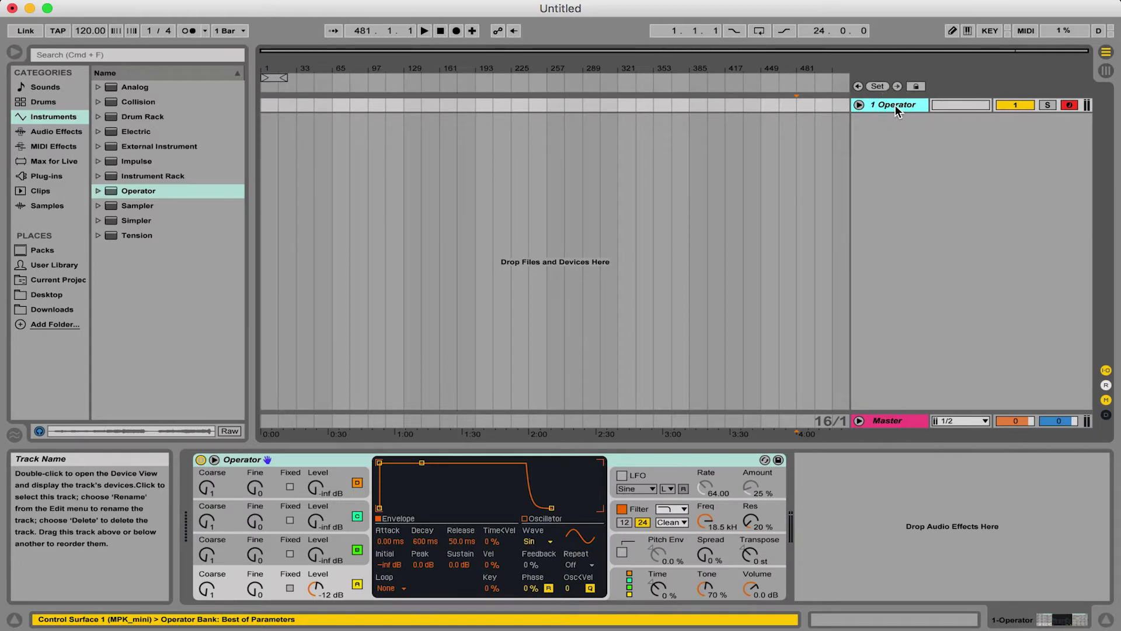
# Step: Rename the Operator track to 'PAD' and expand its lane
pyautogui.rightClick(895, 105)
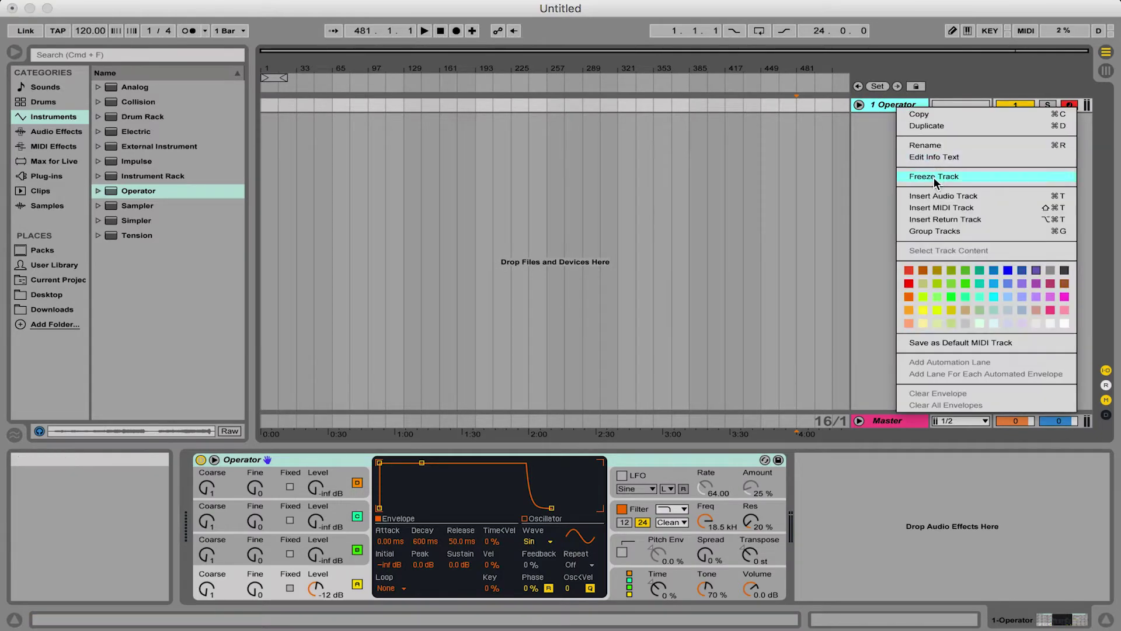
pyautogui.click(927, 147)
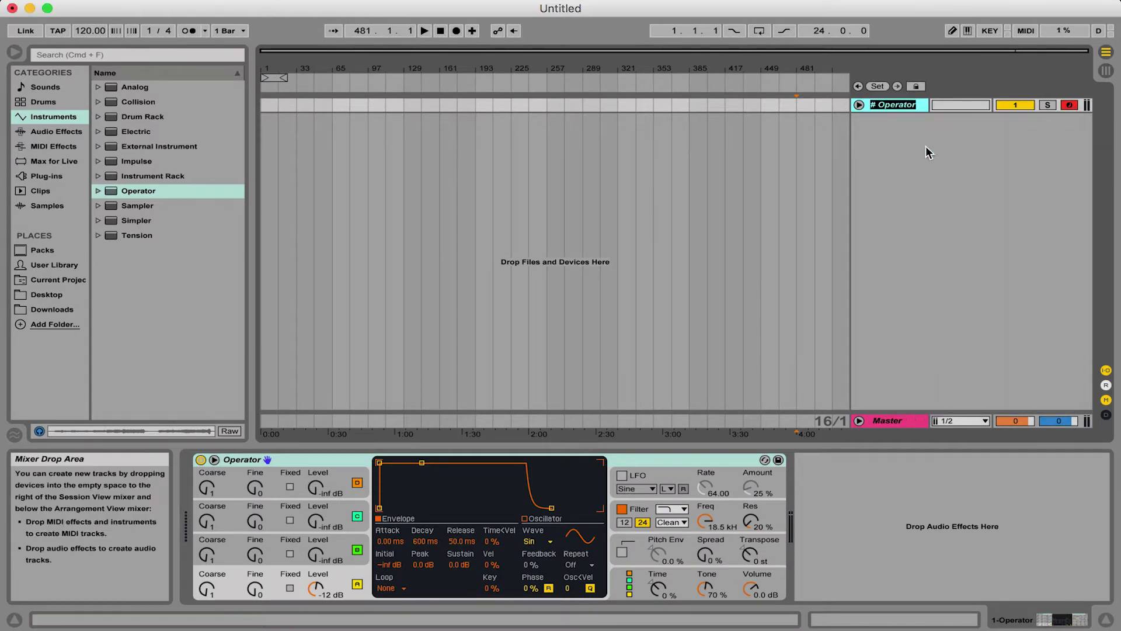
pyautogui.write('PAD')
pyautogui.press('Return')
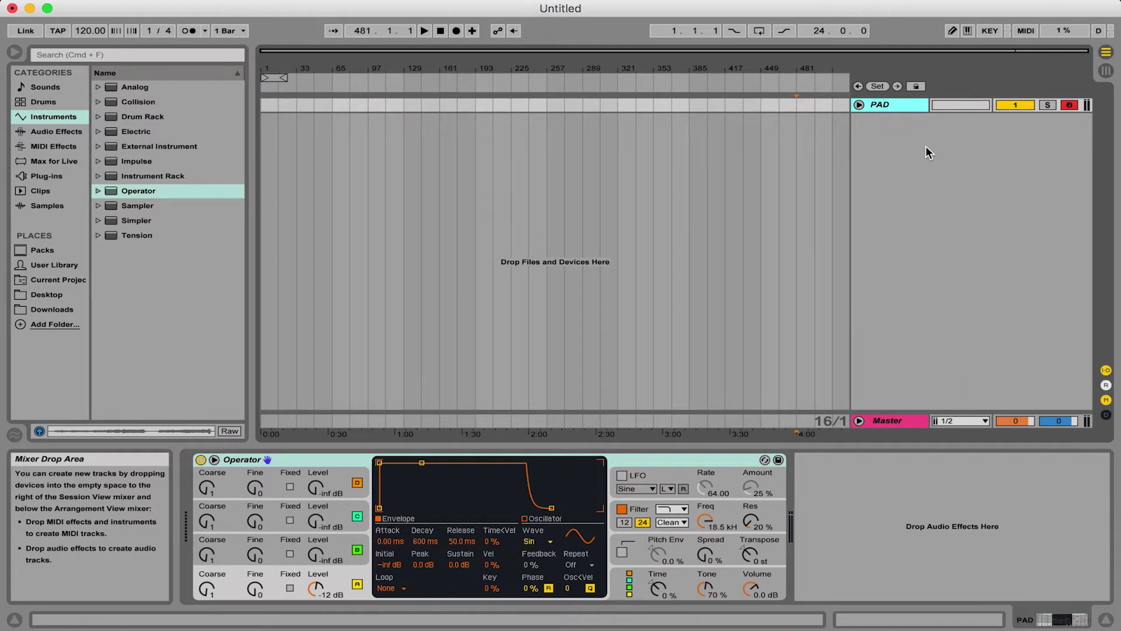
pyautogui.click(859, 105)
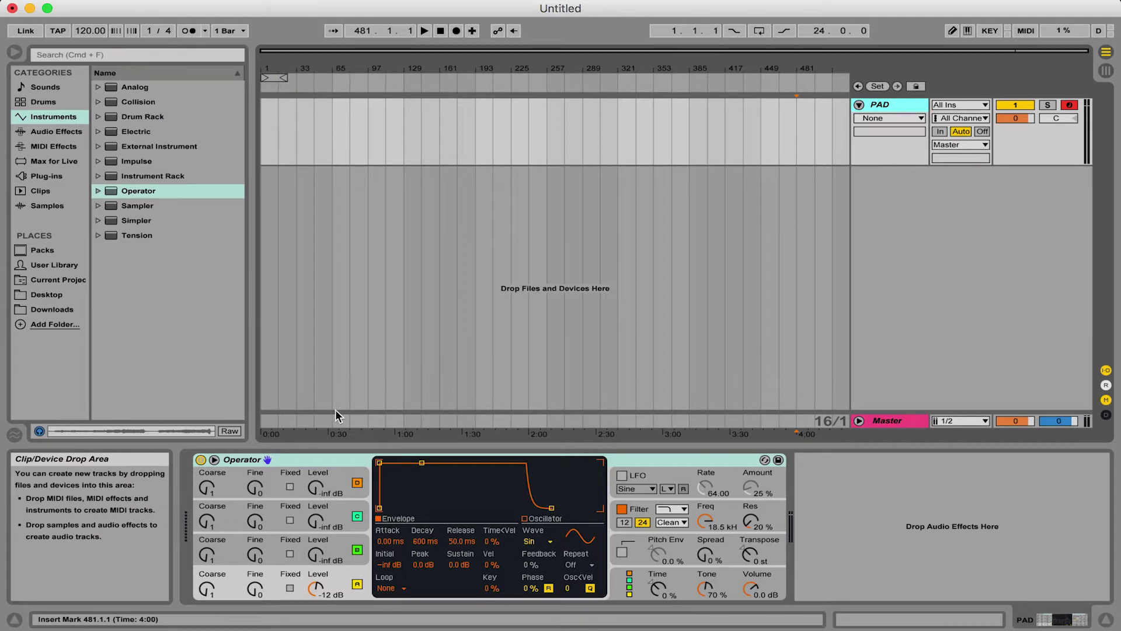
pyautogui.click(311, 466)
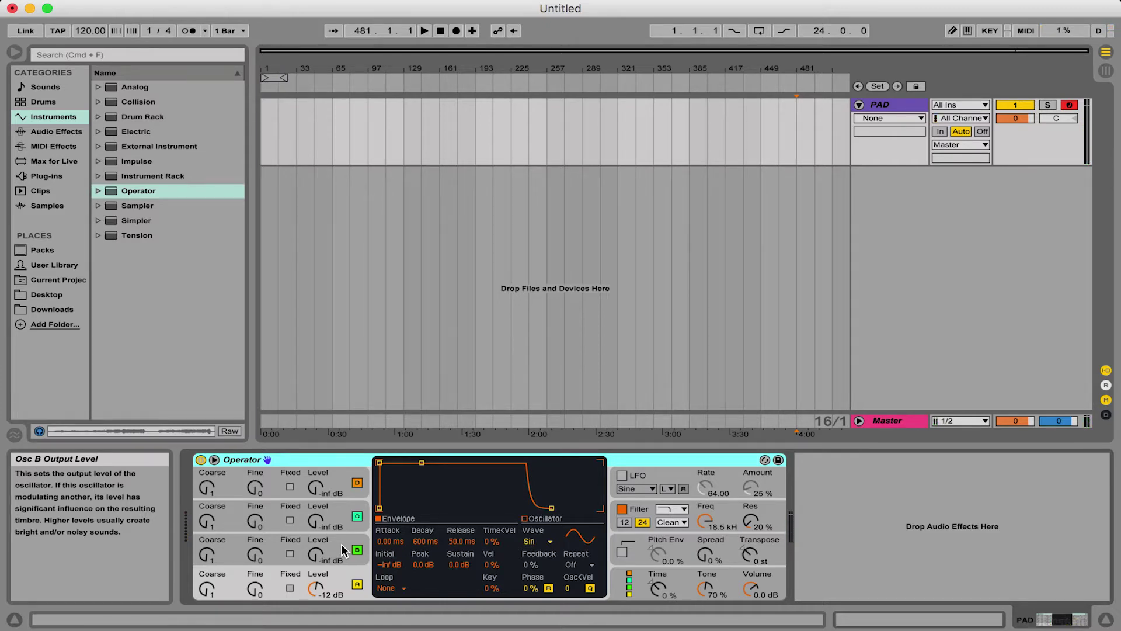
pyautogui.click(343, 549)
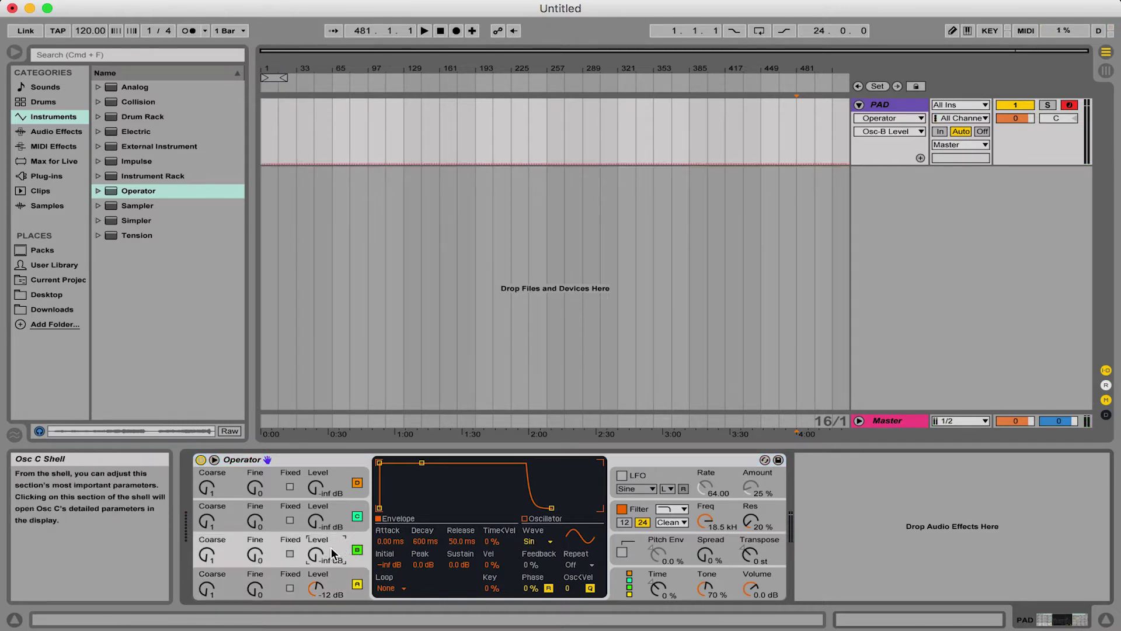
pyautogui.moveTo(320, 560); pyautogui.dragTo(320, 528)
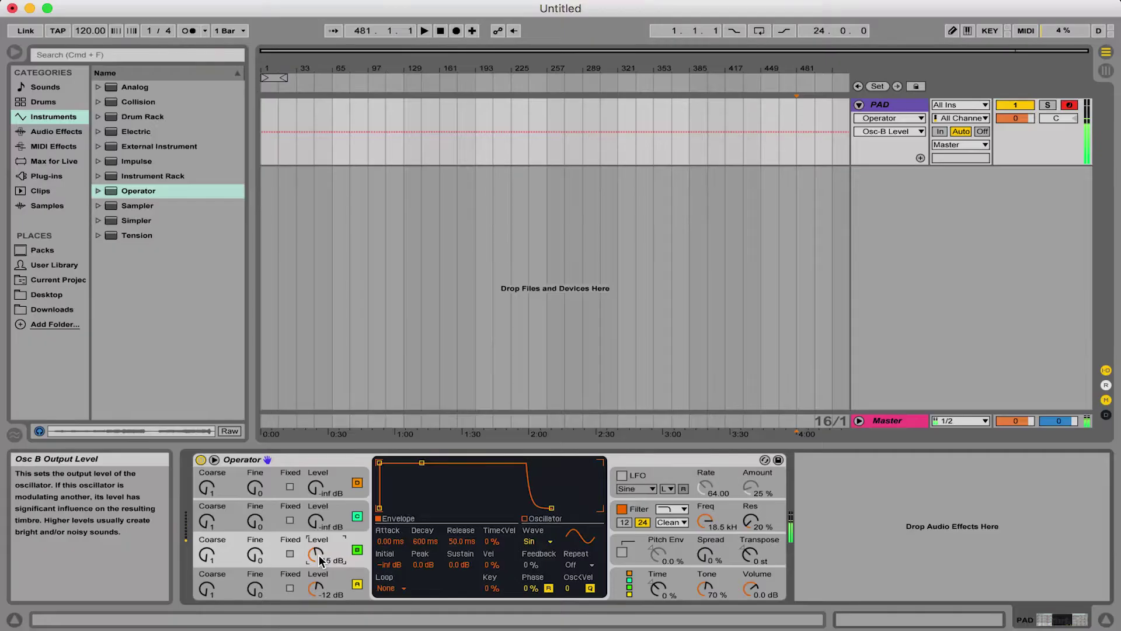
pyautogui.moveTo(318, 523)
pyautogui.mouseDown()
pyautogui.moveTo(318, 496)
pyautogui.moveTo(318, 506)
pyautogui.mouseUp()
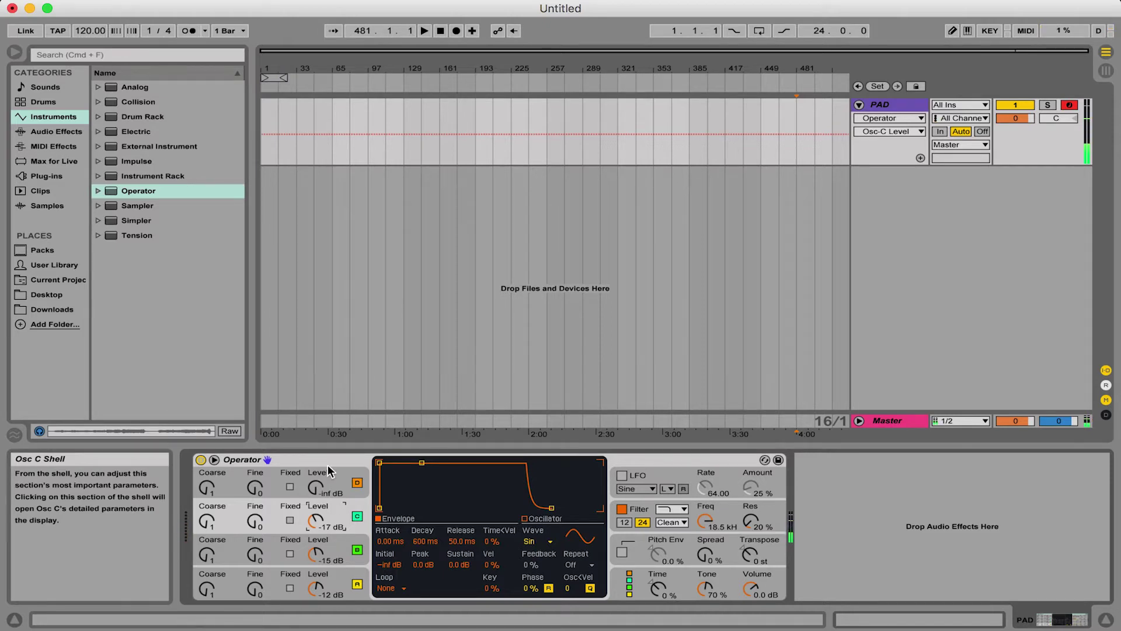
pyautogui.moveTo(317, 490); pyautogui.dragTo(317, 467)
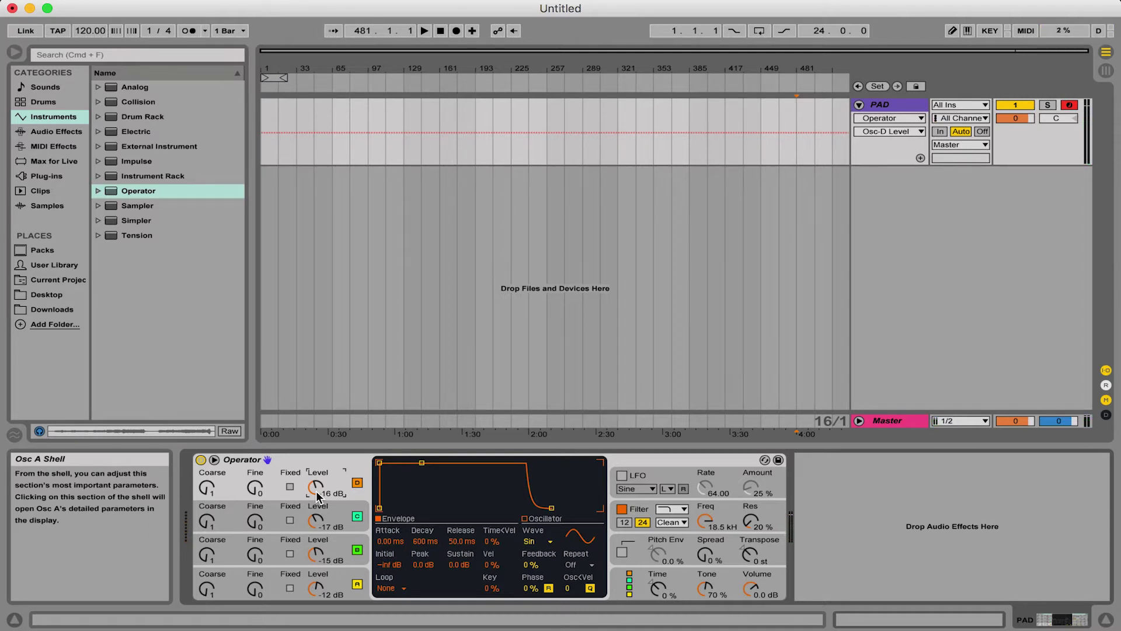
pyautogui.press('Delete')
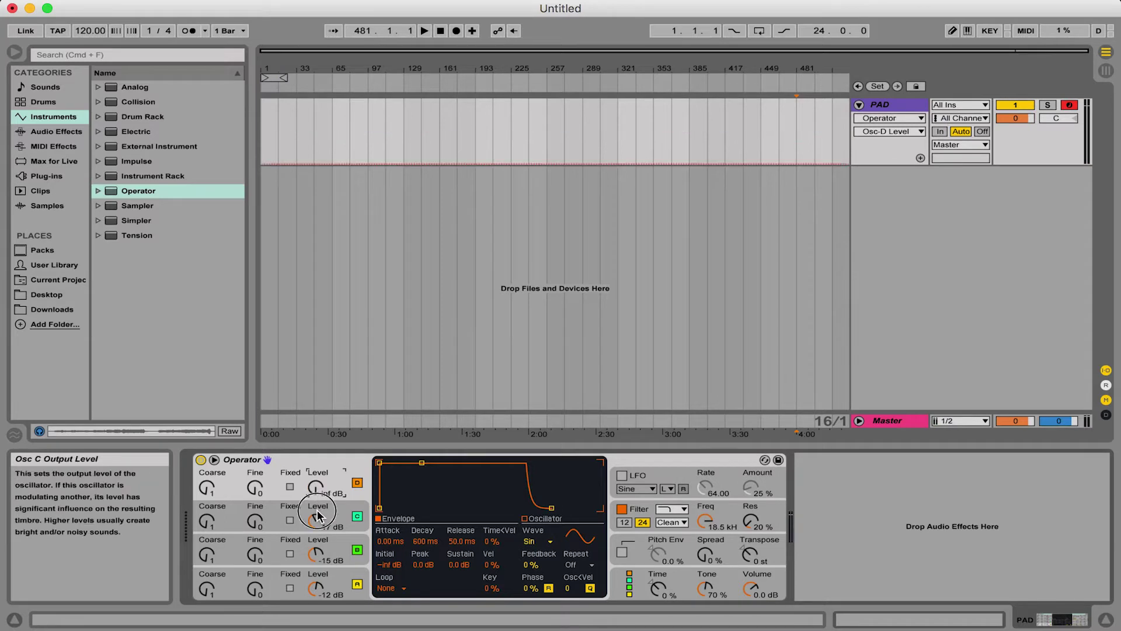
pyautogui.click(318, 510)
pyautogui.press('Delete')
pyautogui.click(317, 554)
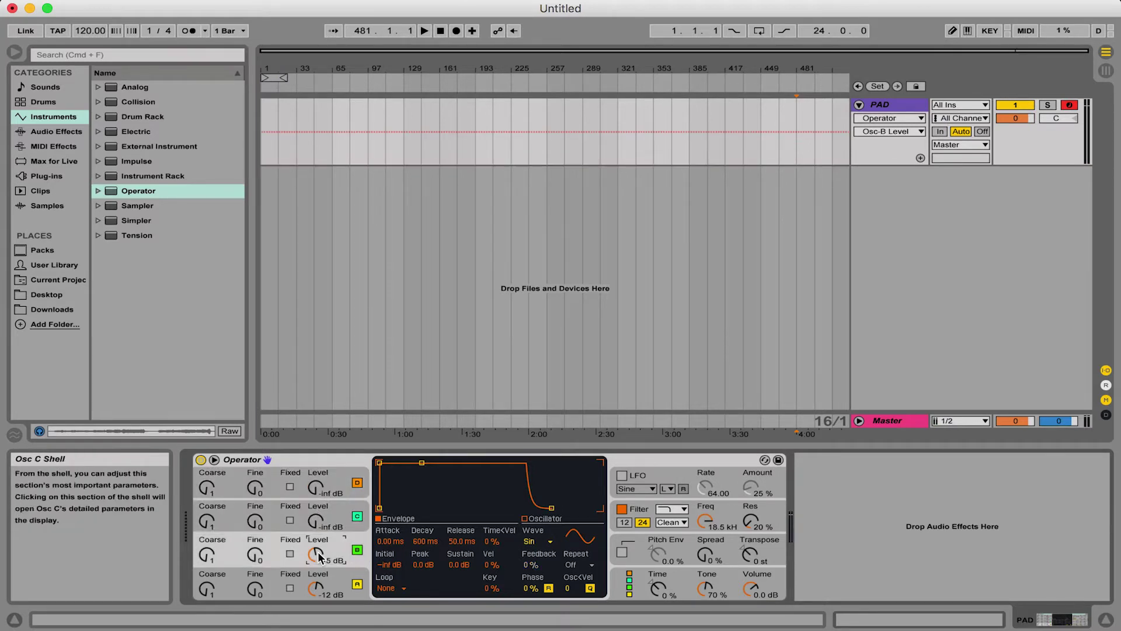
pyautogui.press('Delete')
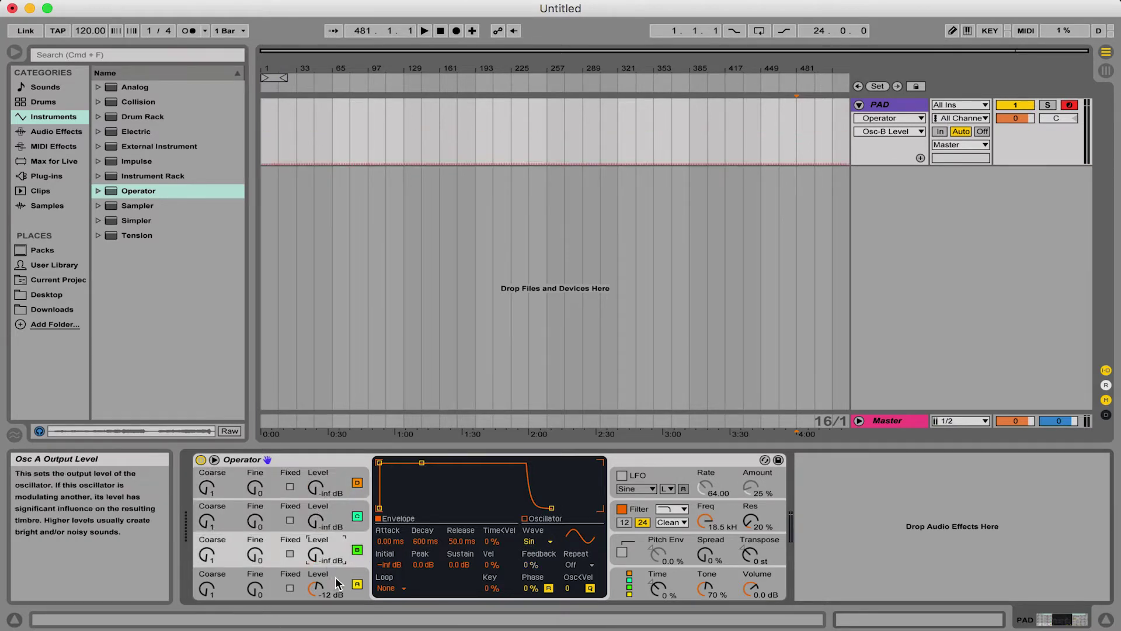
pyautogui.click(326, 581)
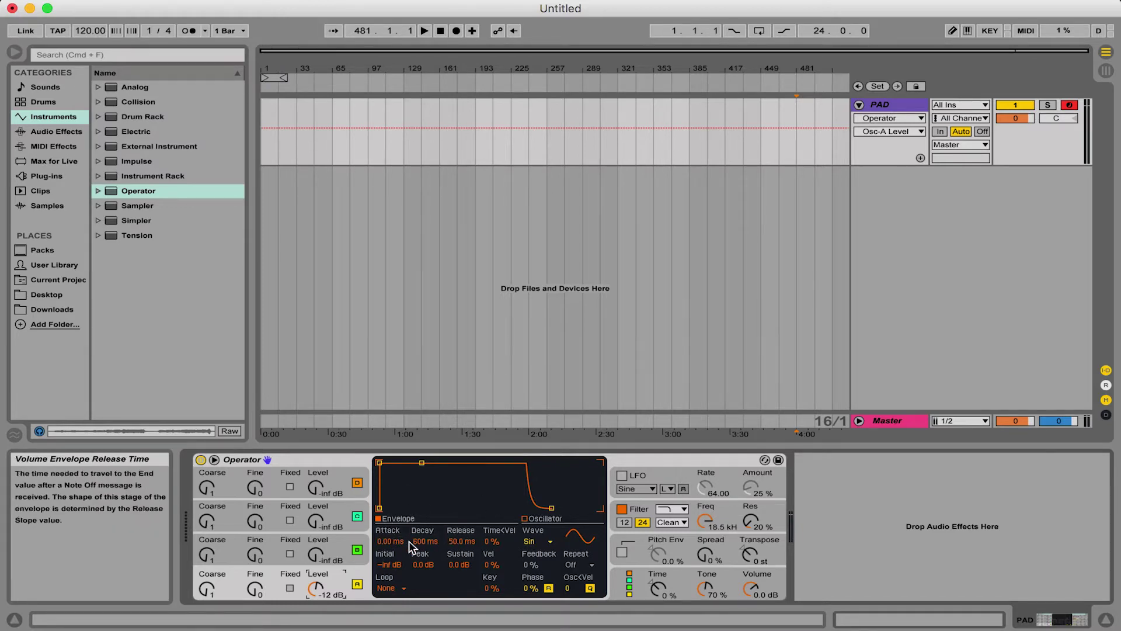
pyautogui.click(15, 619)
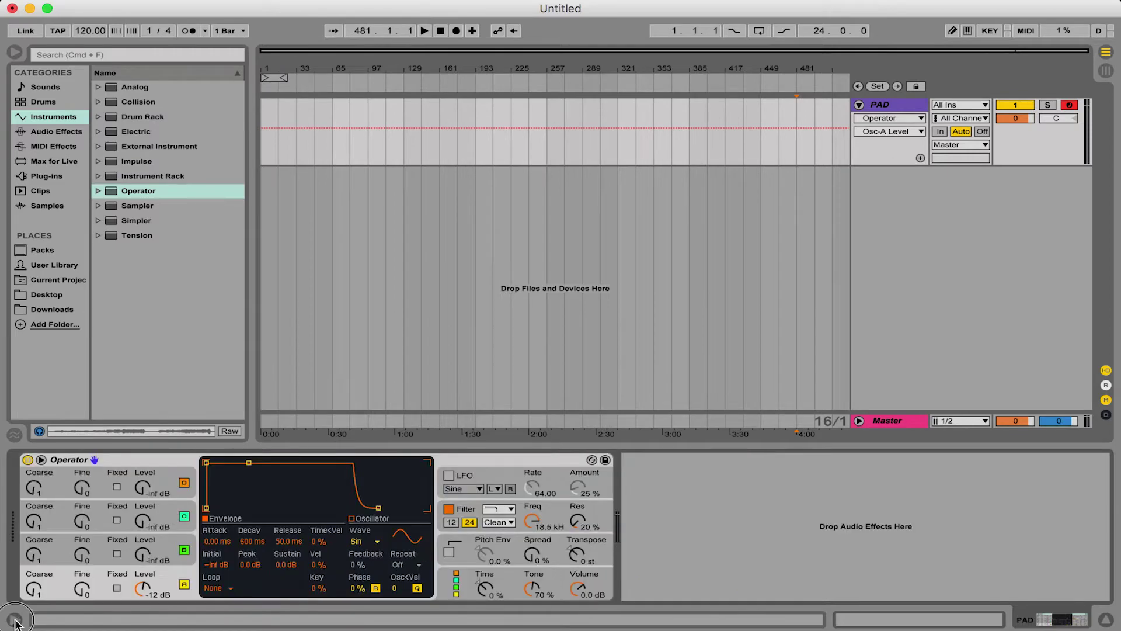
pyautogui.click(15, 621)
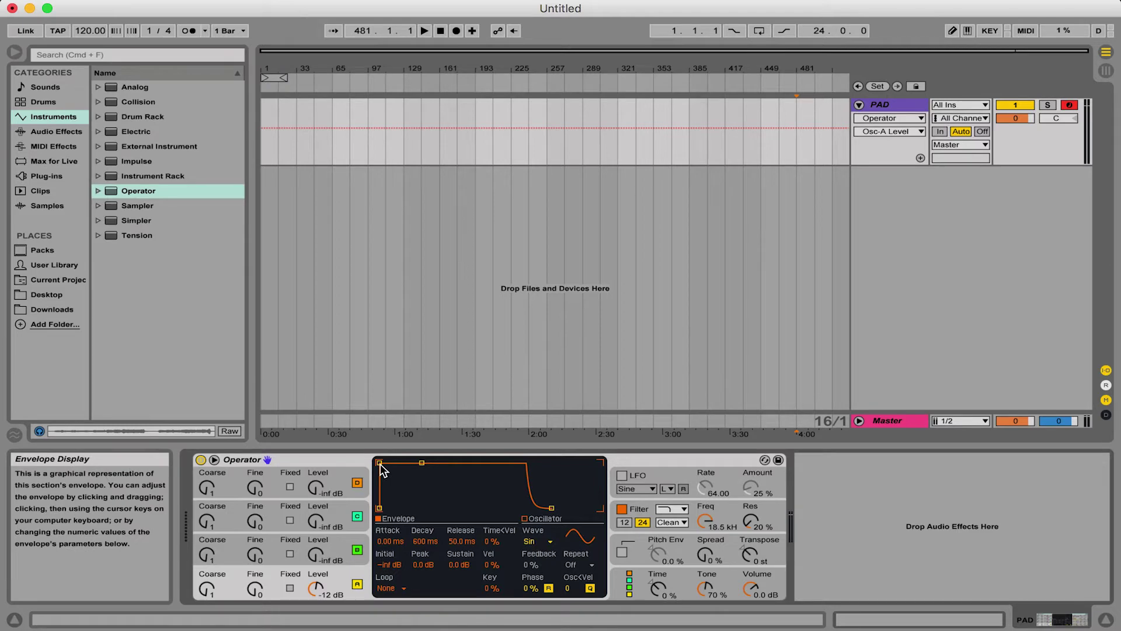
pyautogui.press('a')
# Step: Lengthen Operator's volume envelope attack from a few milliseconds to a final 4.50 s
pyautogui.click(381, 464)
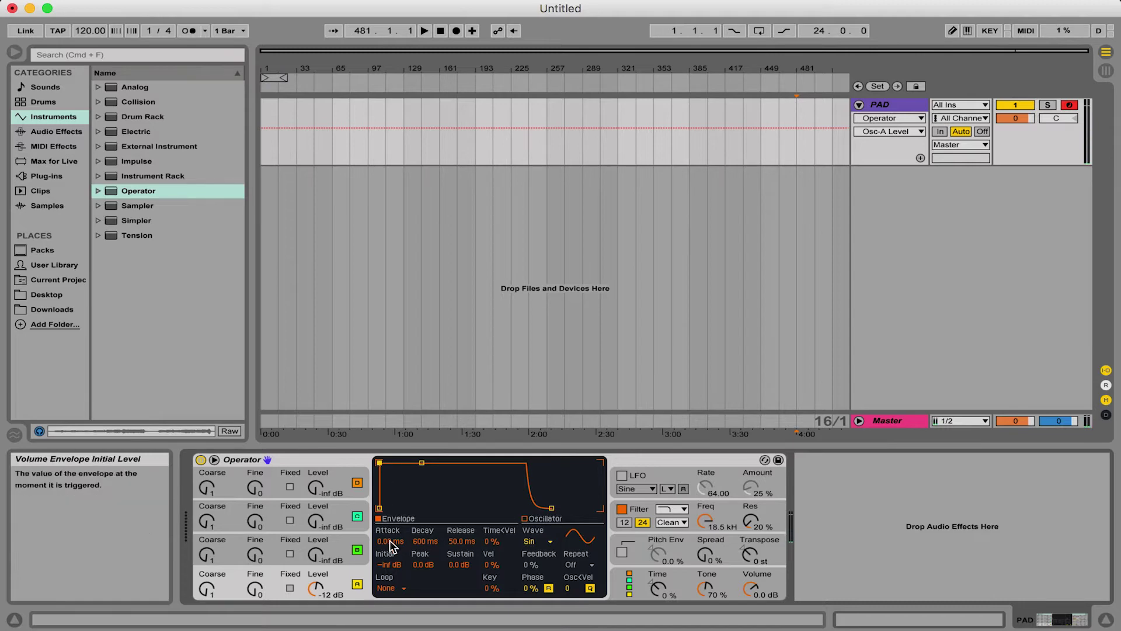
pyautogui.moveTo(390, 543); pyautogui.dragTo(390, 529)
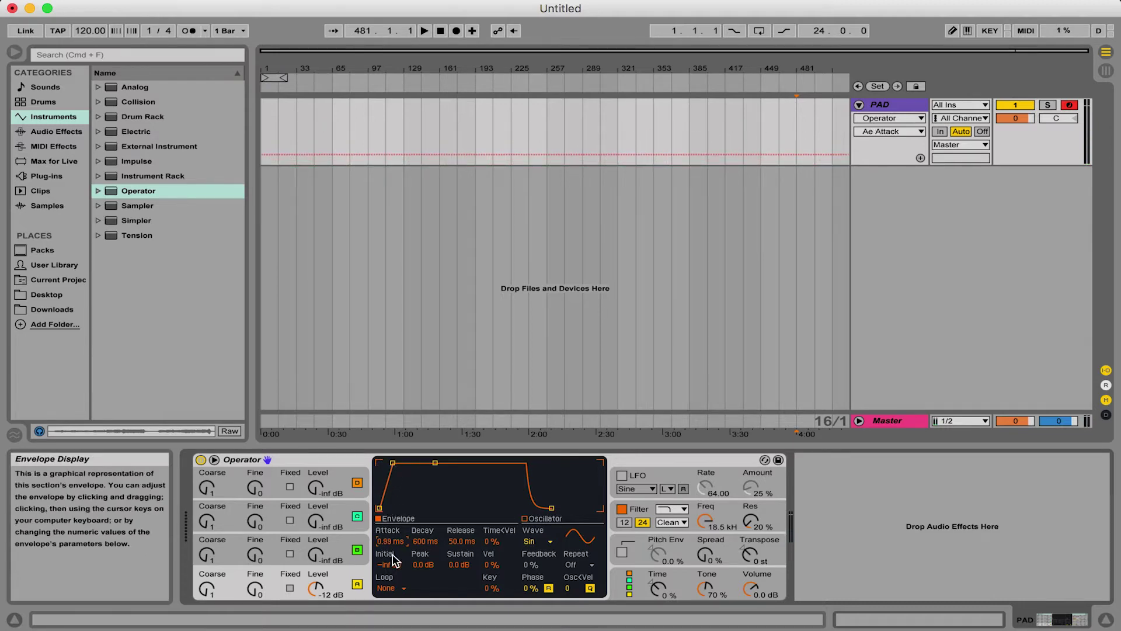
pyautogui.moveTo(388, 542); pyautogui.dragTo(388, 479)
pyautogui.write('4')
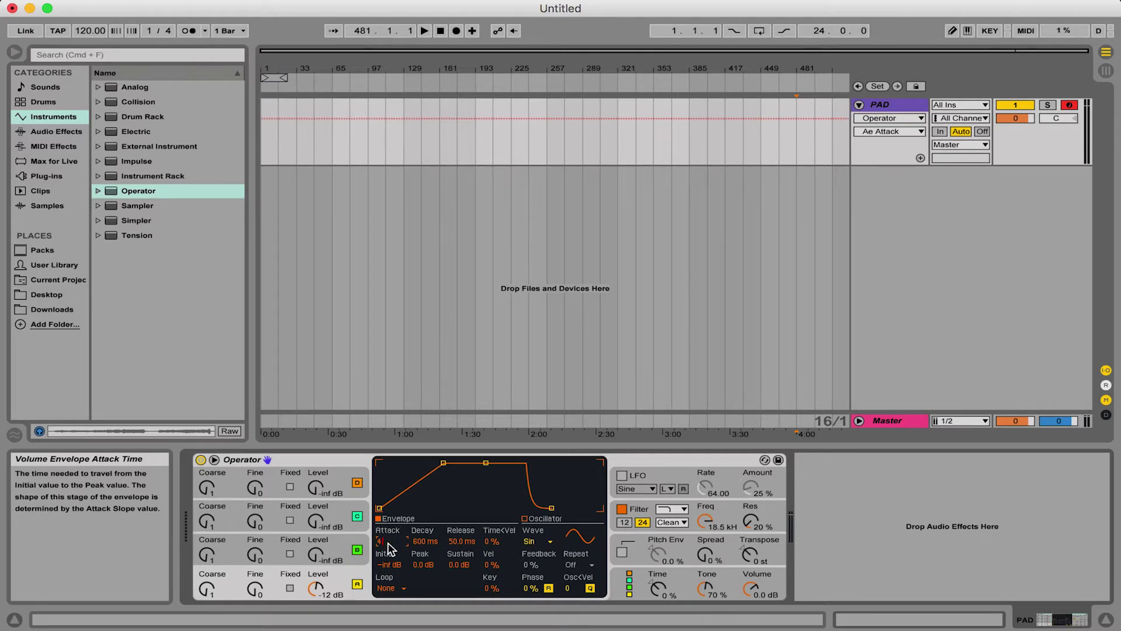
pyautogui.write('.5')
pyautogui.press('Return')
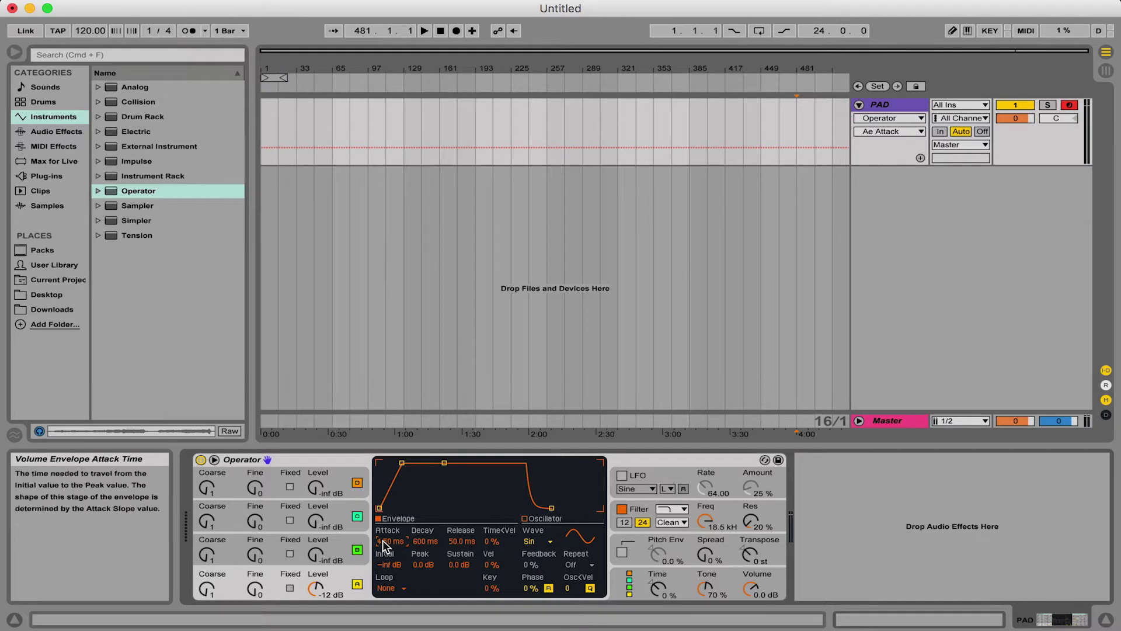
pyautogui.write('400')
pyautogui.press('Return')
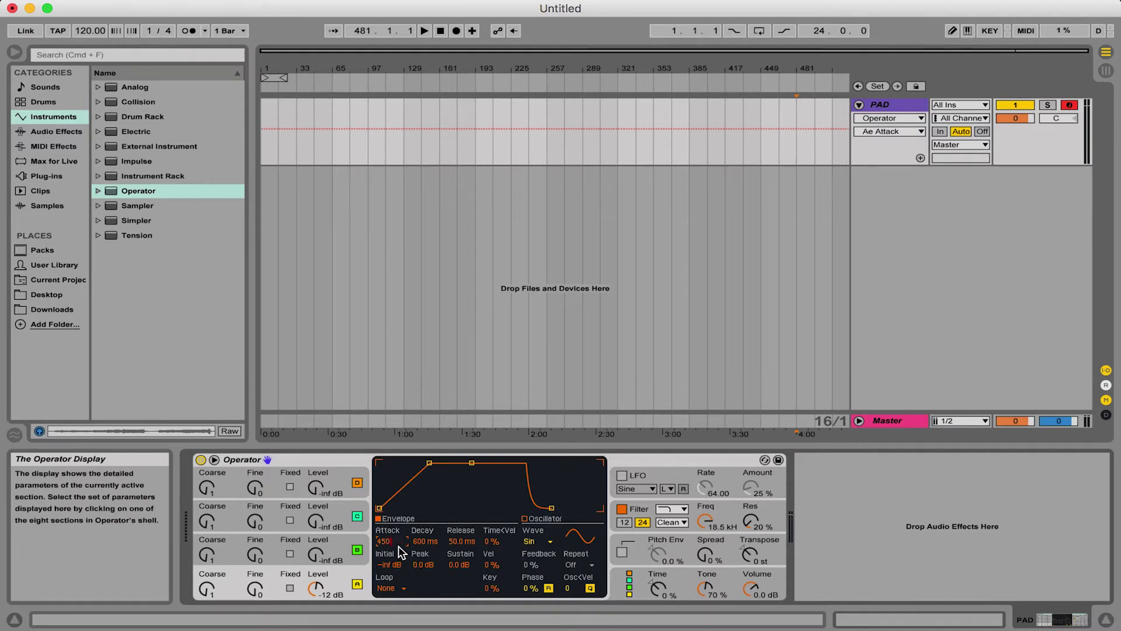
pyautogui.press('Return')
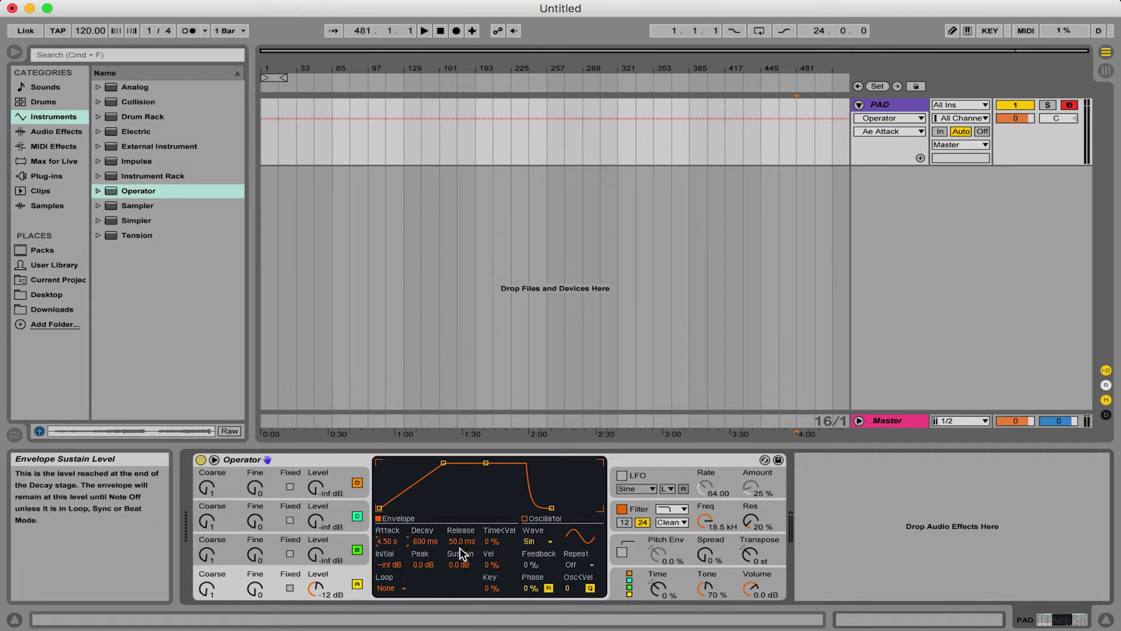
# Step: Lengthen the envelope release to 6.32 s and decay to 17.2 s for a slow fade-out
pyautogui.click(551, 508)
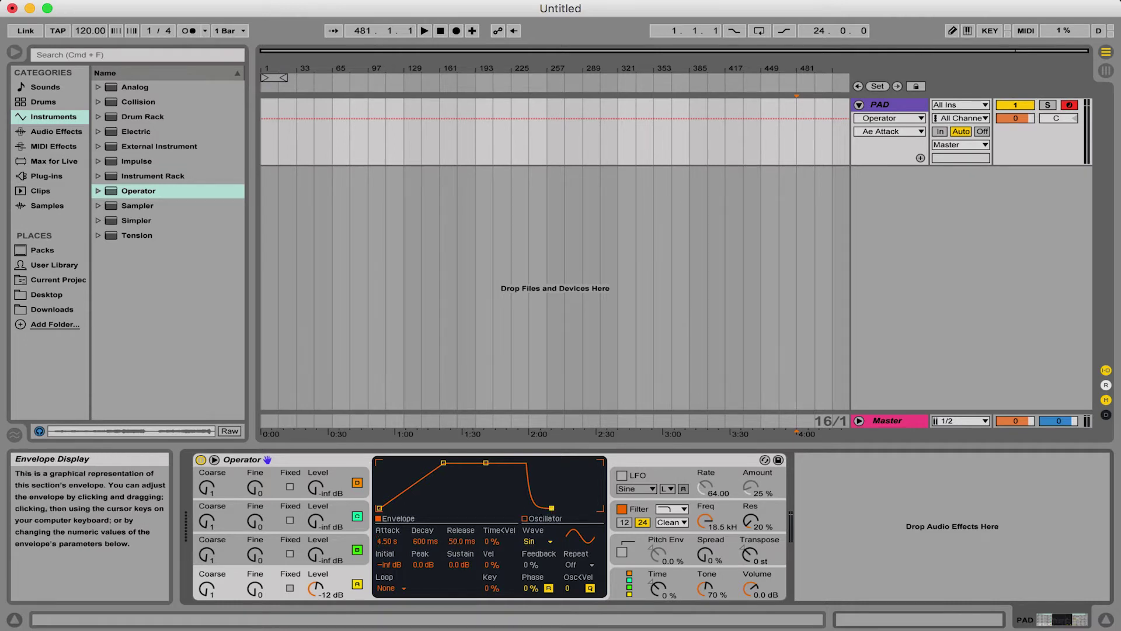
pyautogui.moveTo(553, 508); pyautogui.dragTo(585, 508)
pyautogui.moveTo(488, 462); pyautogui.dragTo(508, 462)
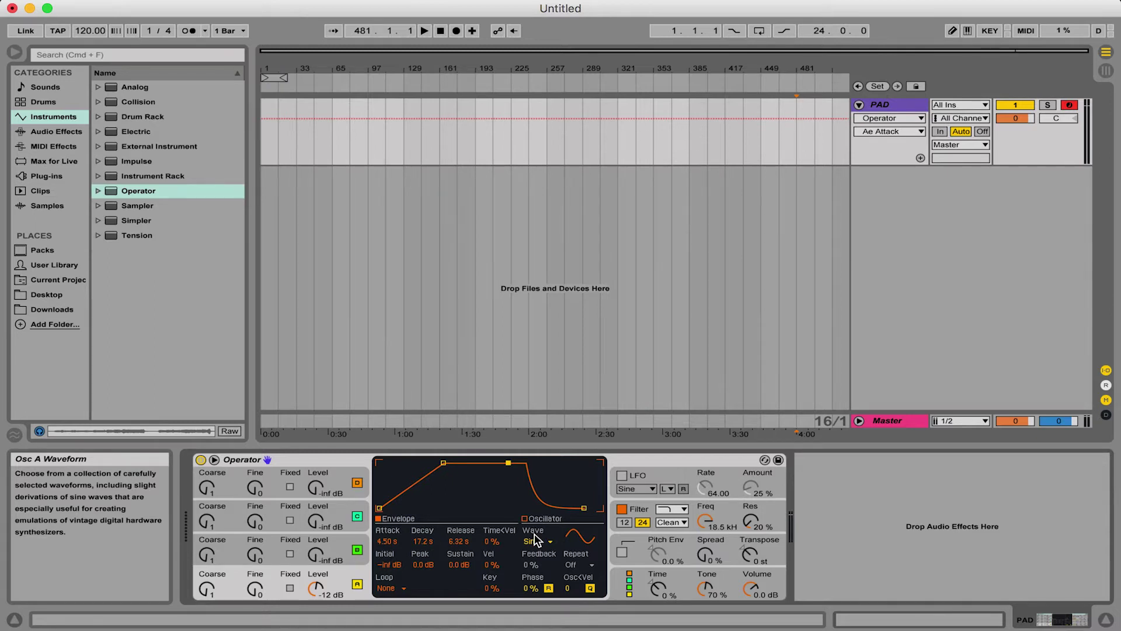
pyautogui.click(534, 534)
# Step: Switch oscillator A's waveform to Saw 3 and play a note to audition it
pyautogui.click(533, 539)
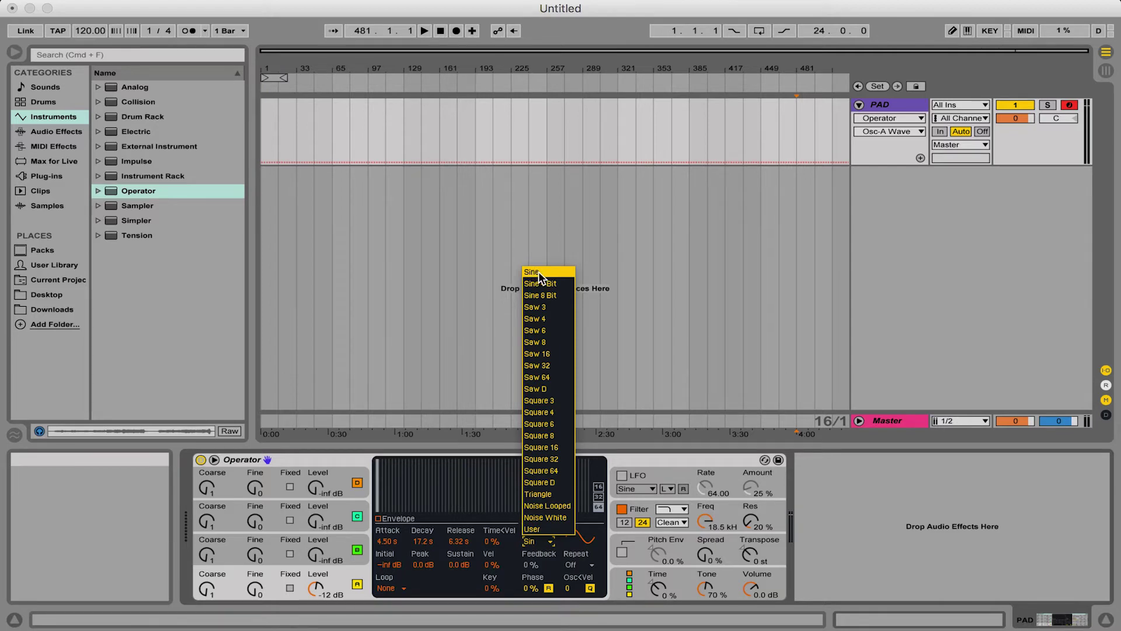
pyautogui.click(547, 306)
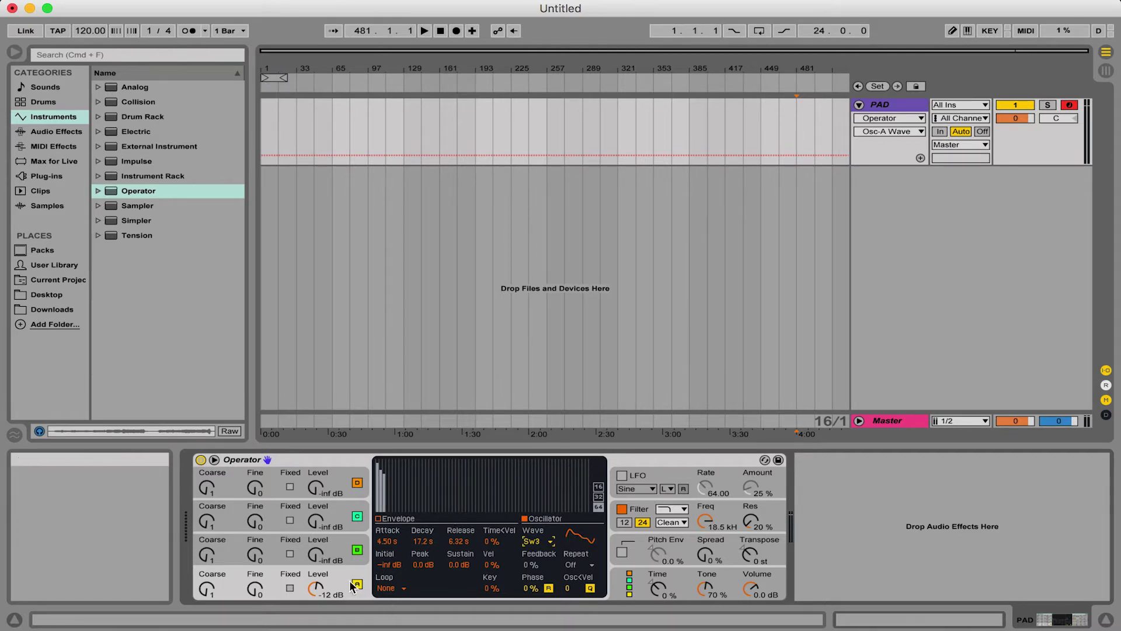
pyautogui.press('a')
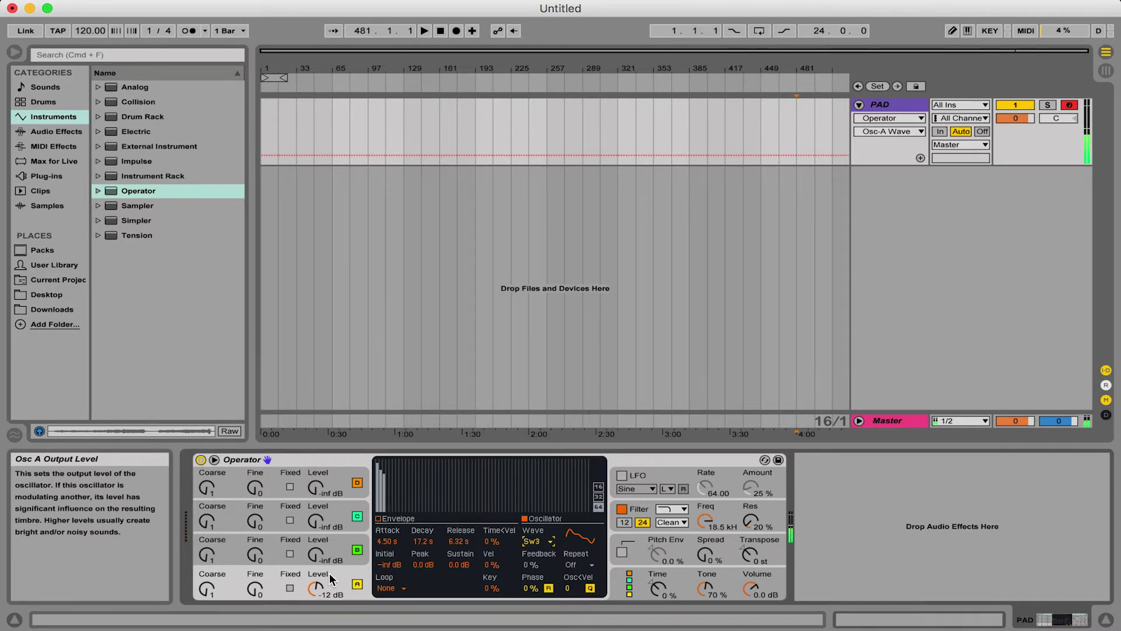
# Step: Shorten oscillator A's attack to almost nothing and its release to 146 ms
pyautogui.click(335, 577)
pyautogui.moveTo(380, 543); pyautogui.dragTo(380, 602)
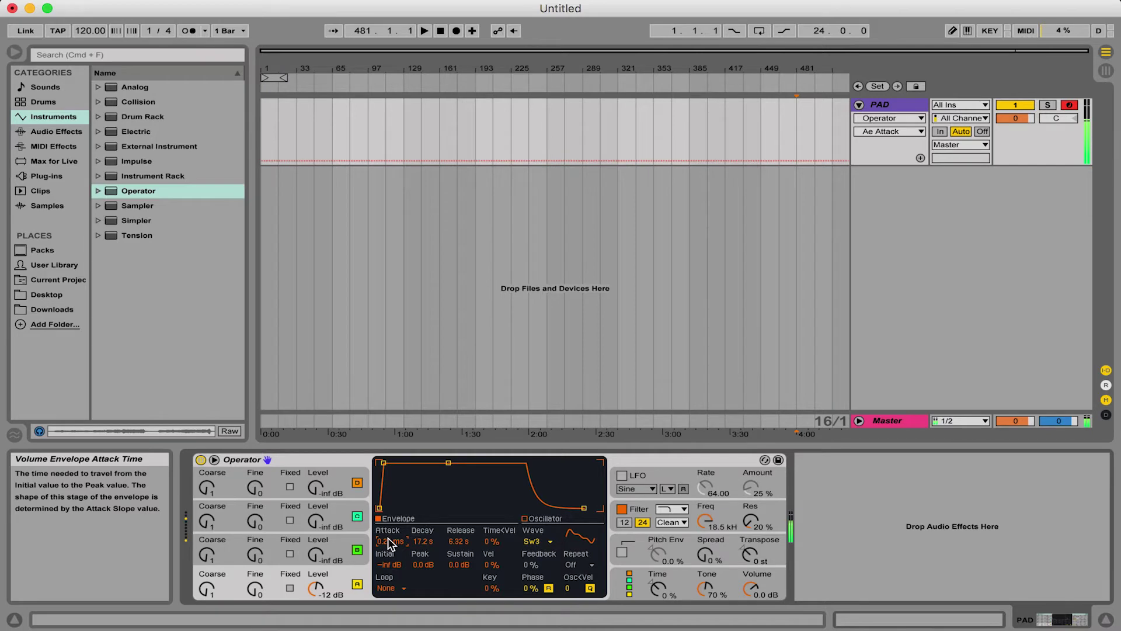
pyautogui.moveTo(459, 541); pyautogui.dragTo(459, 581)
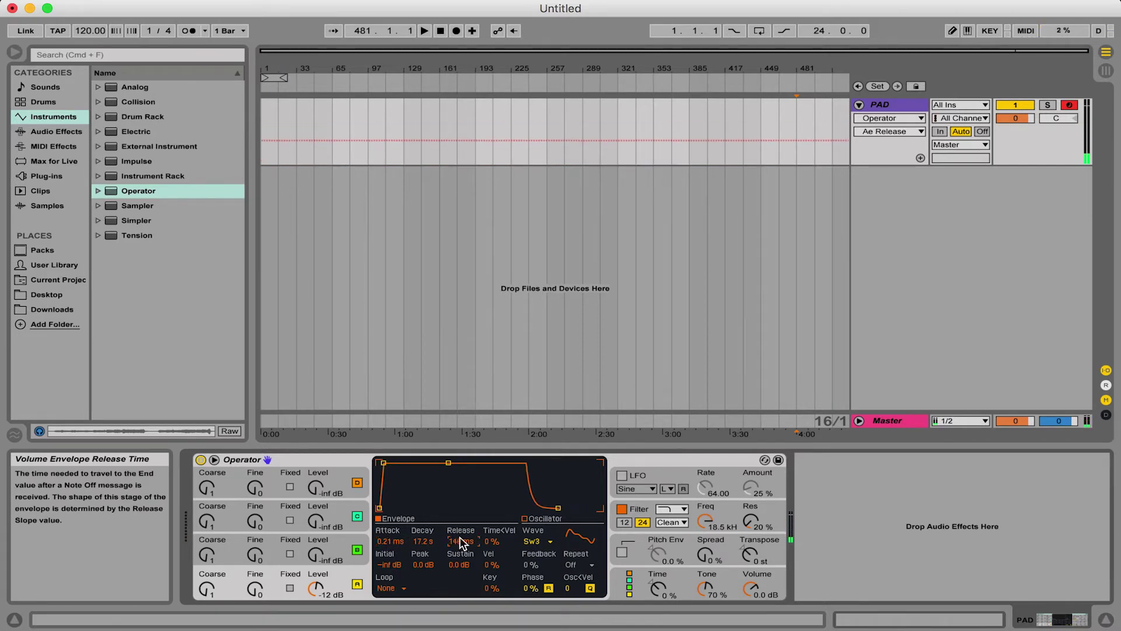
pyautogui.click(535, 542)
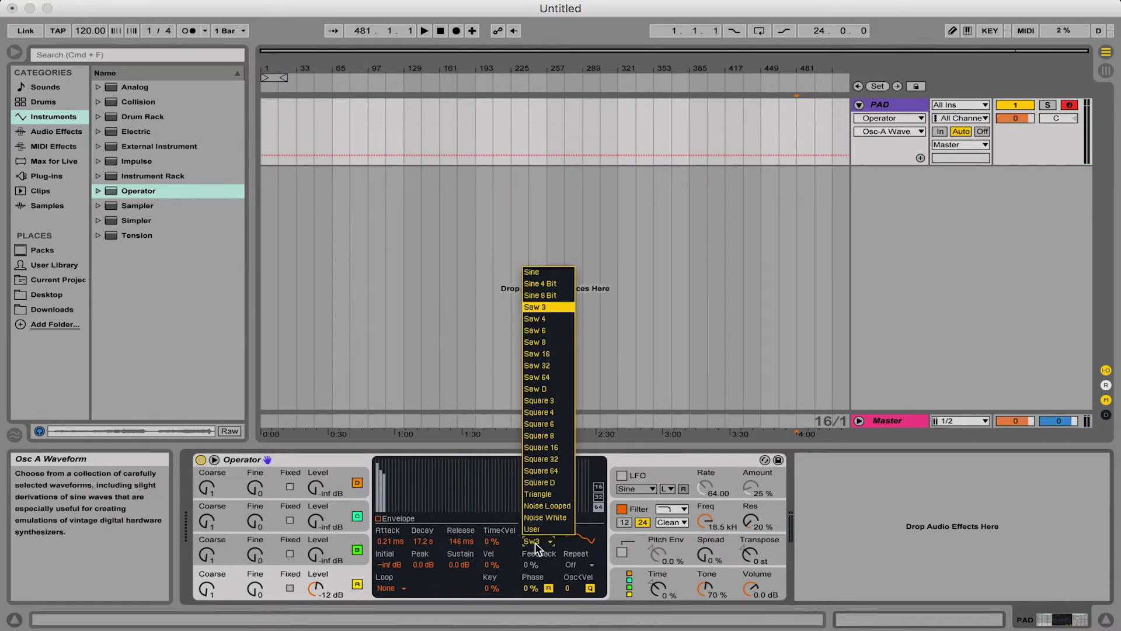
# Step: Try Square 3, then settle on Triangle as oscillator A's waveform
pyautogui.click(534, 401)
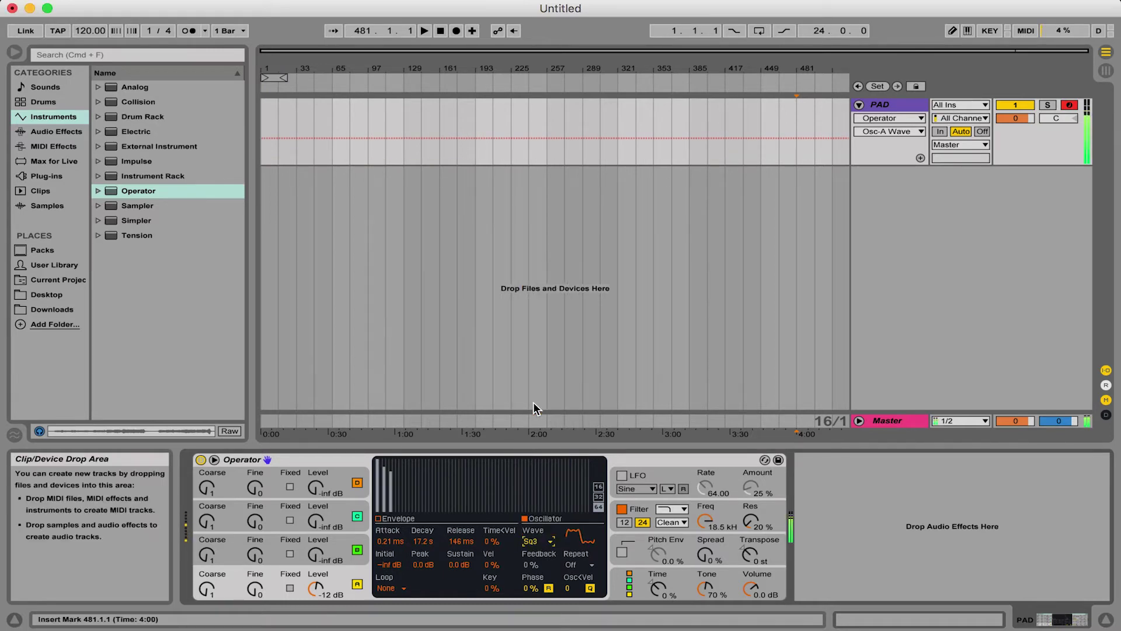
pyautogui.click(534, 544)
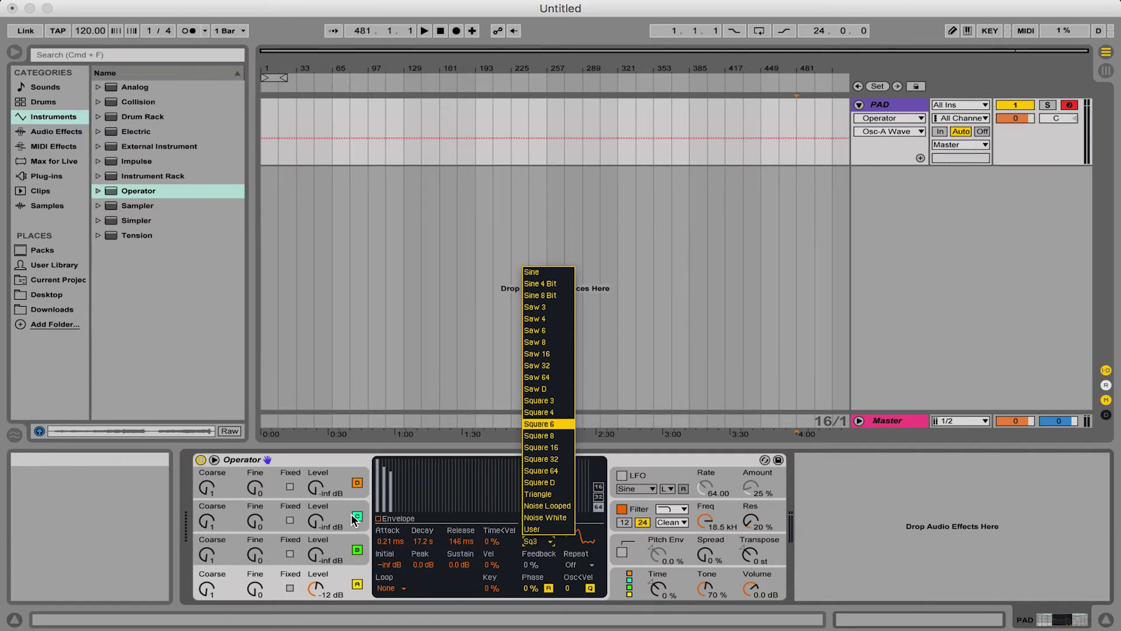
pyautogui.click(545, 494)
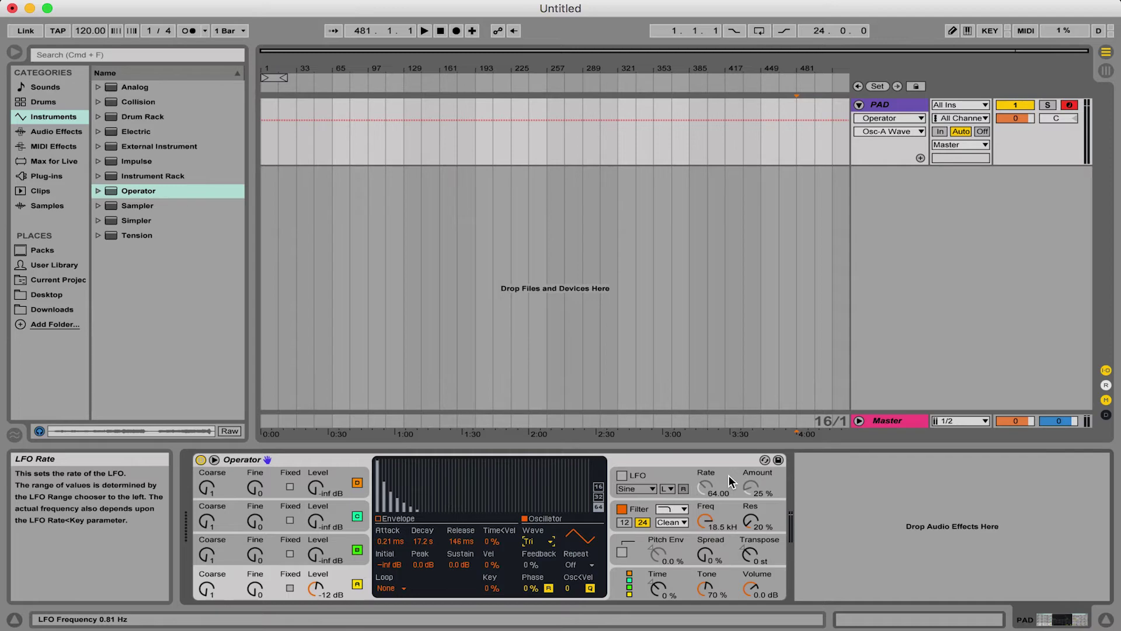
pyautogui.click(728, 515)
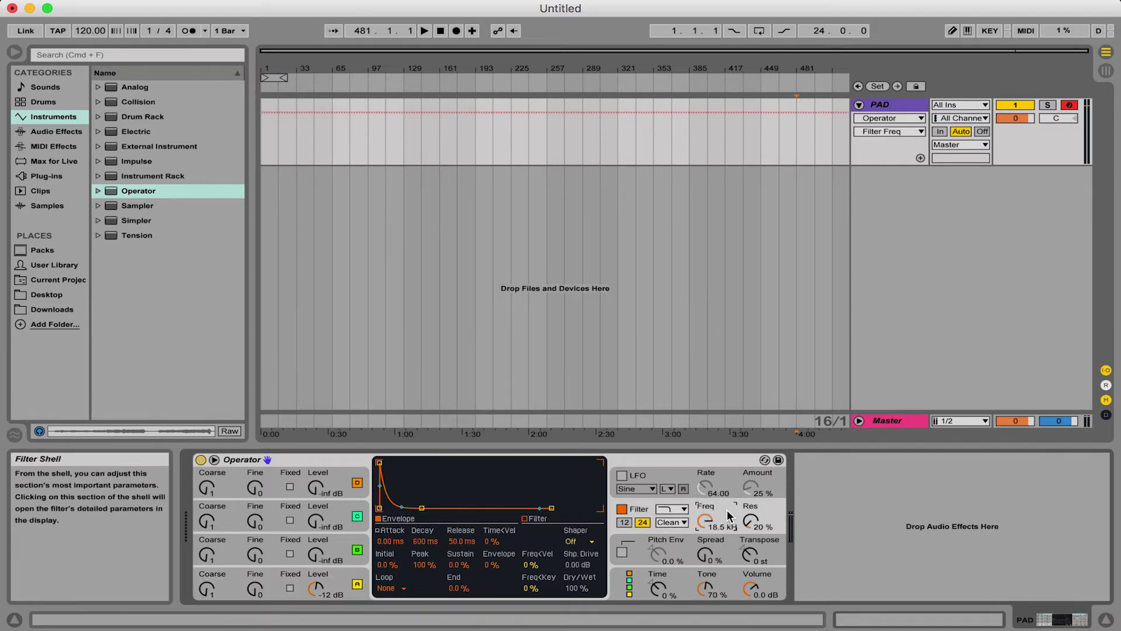
pyautogui.click(672, 509)
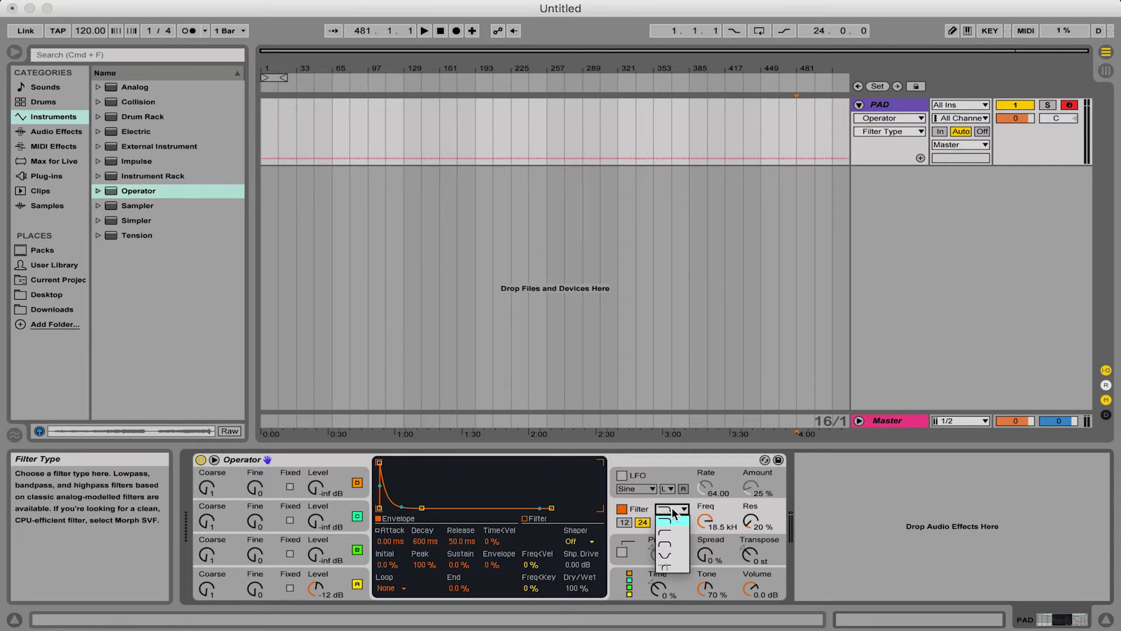
pyautogui.click(666, 520)
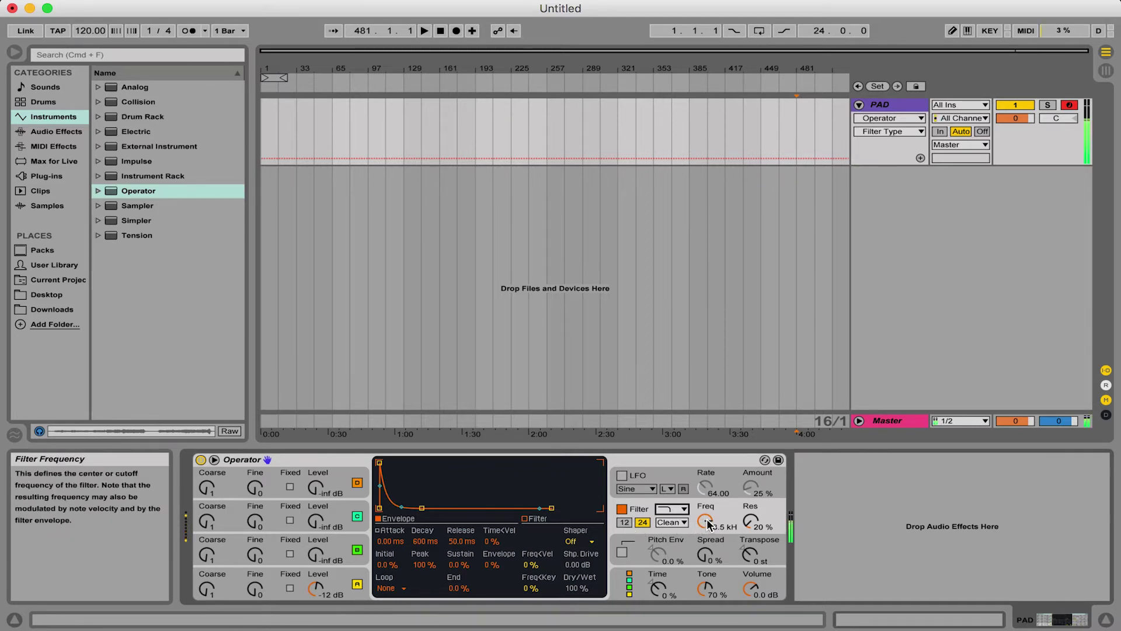
pyautogui.moveTo(708, 524); pyautogui.dragTo(708, 563)
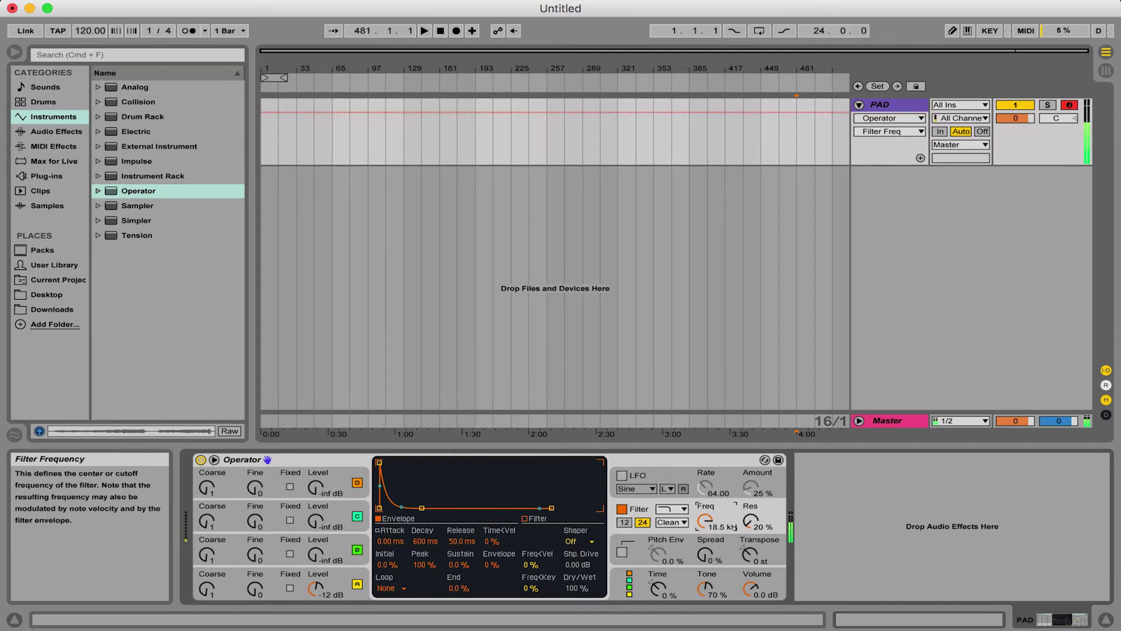
pyautogui.click(752, 520)
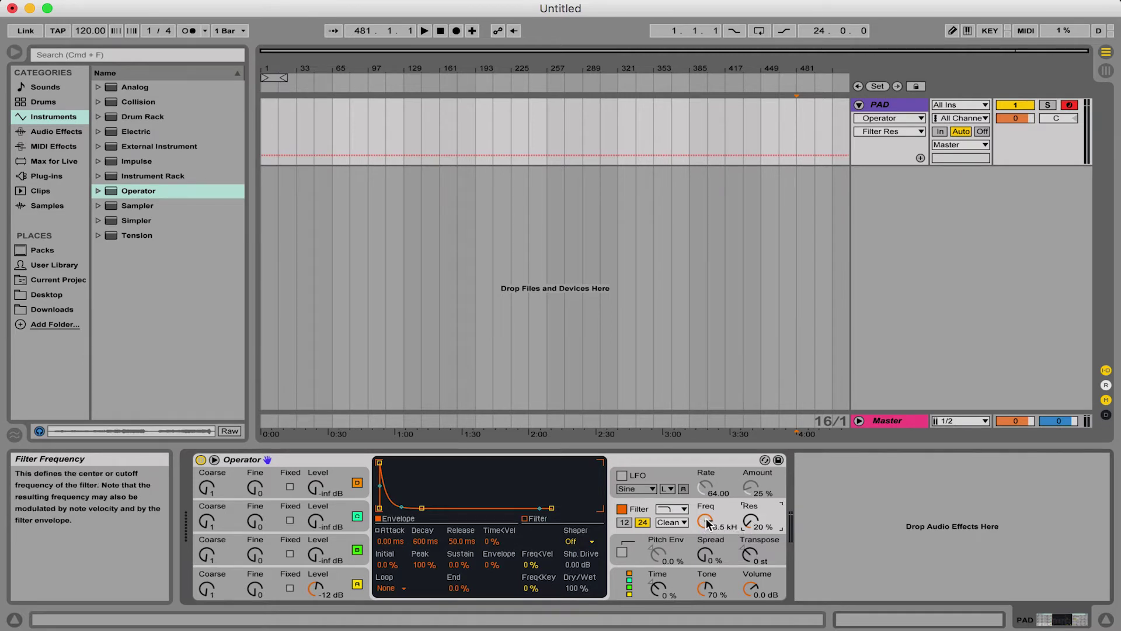
# Step: Enable the pitch envelope, sweep its amount to -65% and 29%, then return it to 0%
pyautogui.click(658, 553)
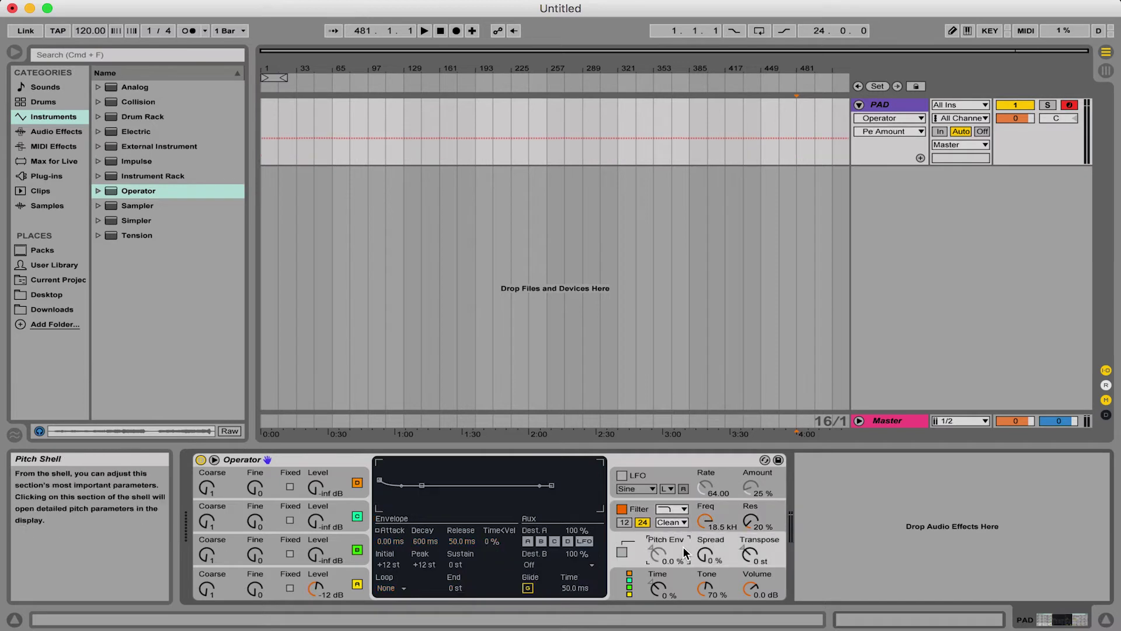
pyautogui.click(622, 552)
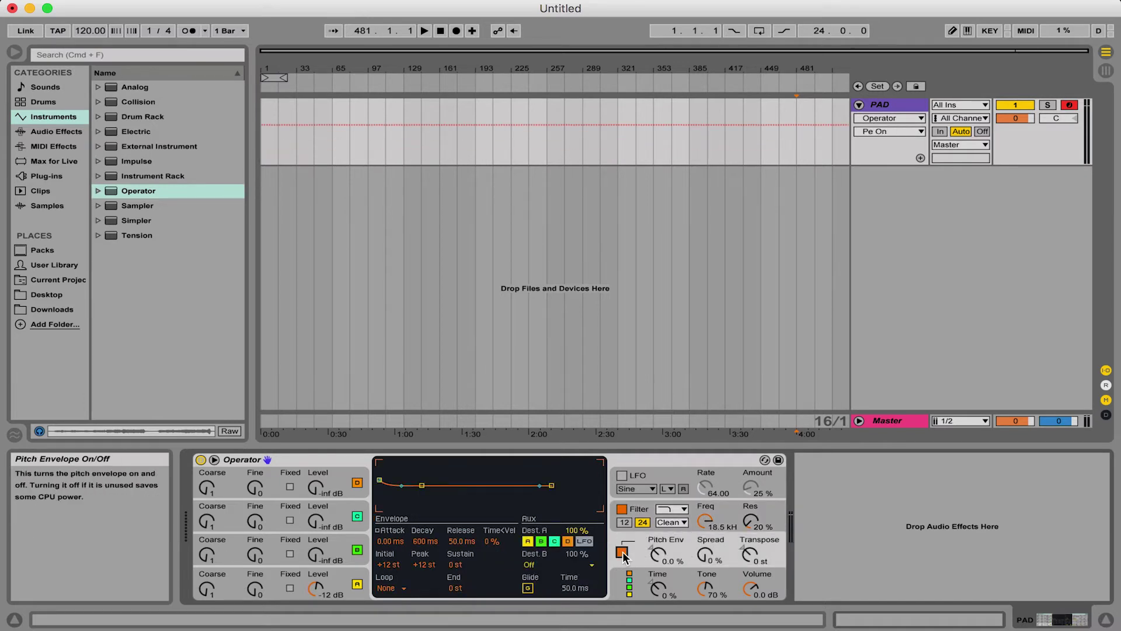
pyautogui.moveTo(660, 558); pyautogui.dragTo(660, 595)
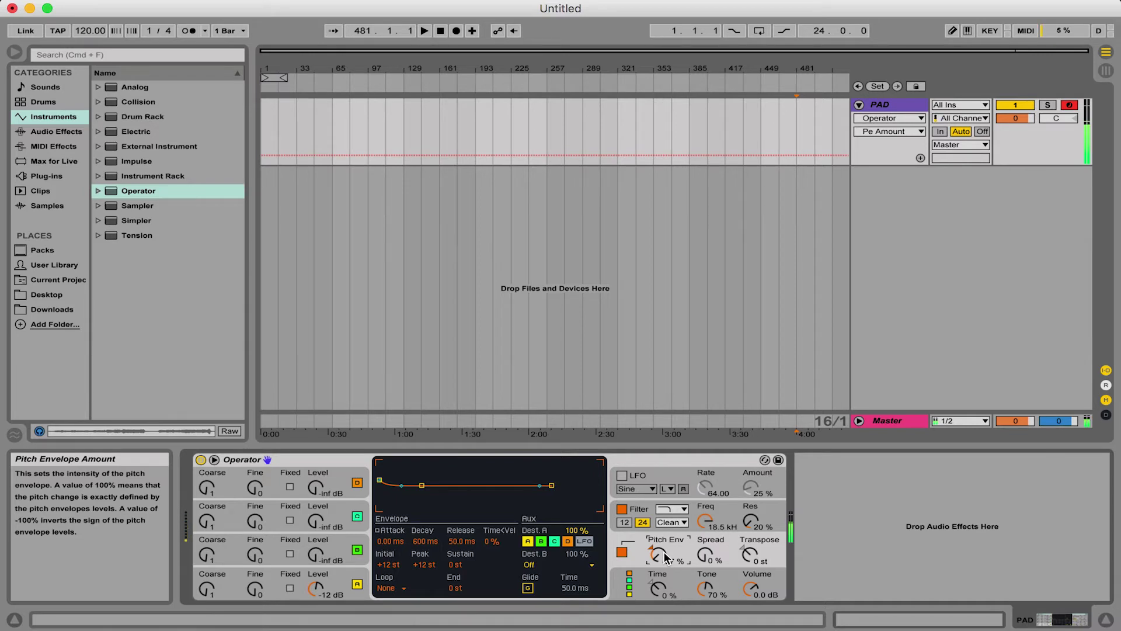
pyautogui.moveTo(666, 557); pyautogui.dragTo(665, 485)
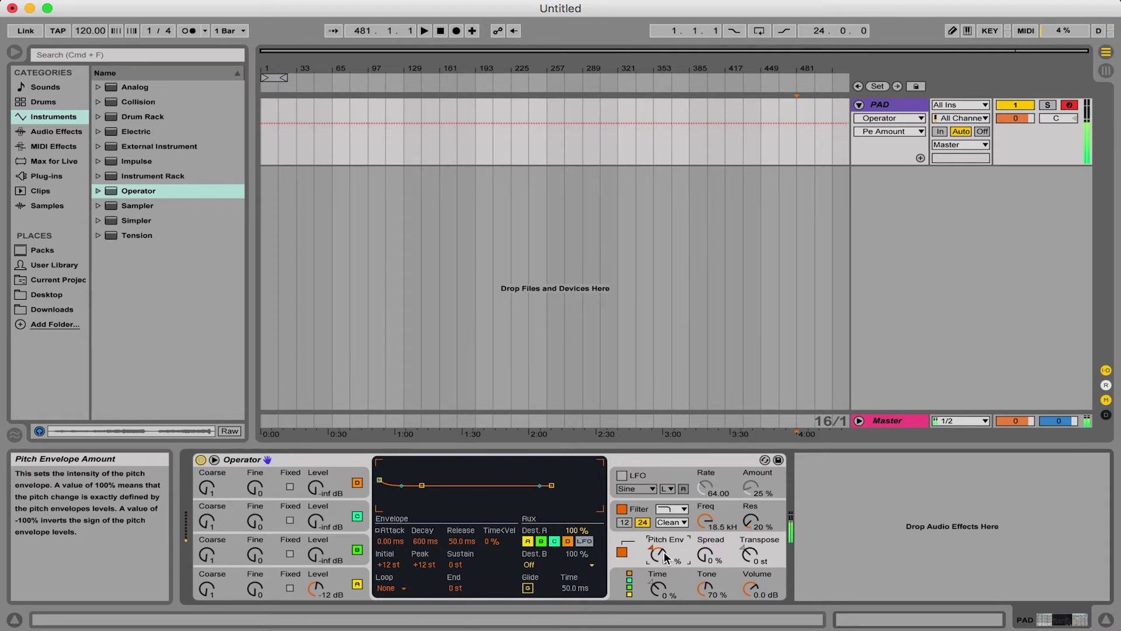
pyautogui.moveTo(666, 558); pyautogui.dragTo(666, 565)
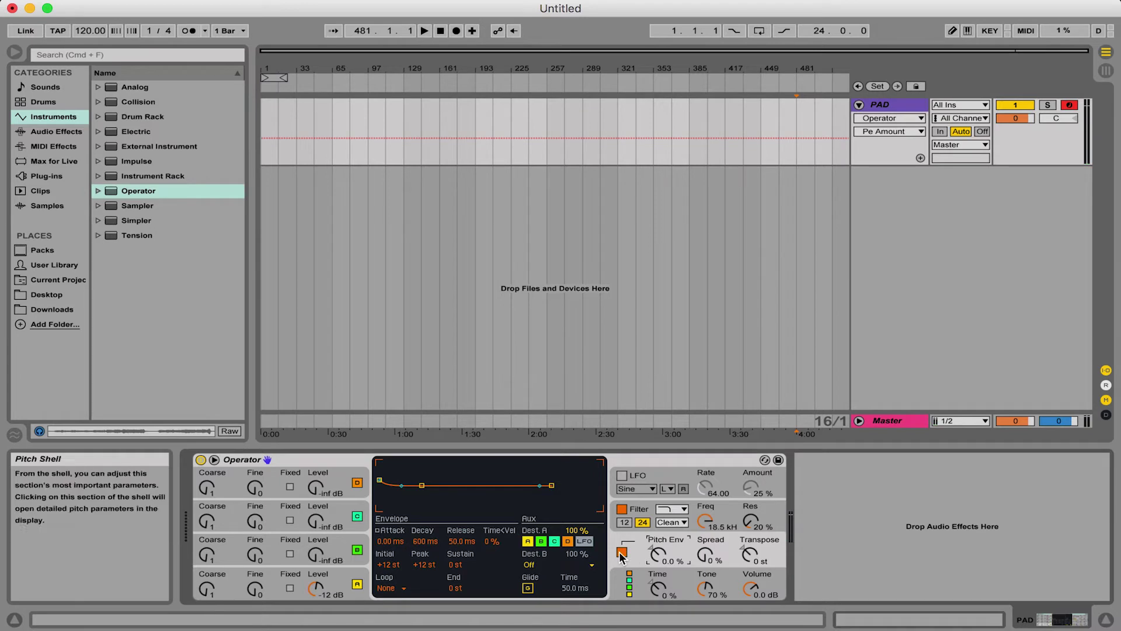
# Step: Transpose the instrument up 13 semitones, reset transpose to default, and open the algorithm view
pyautogui.click(752, 559)
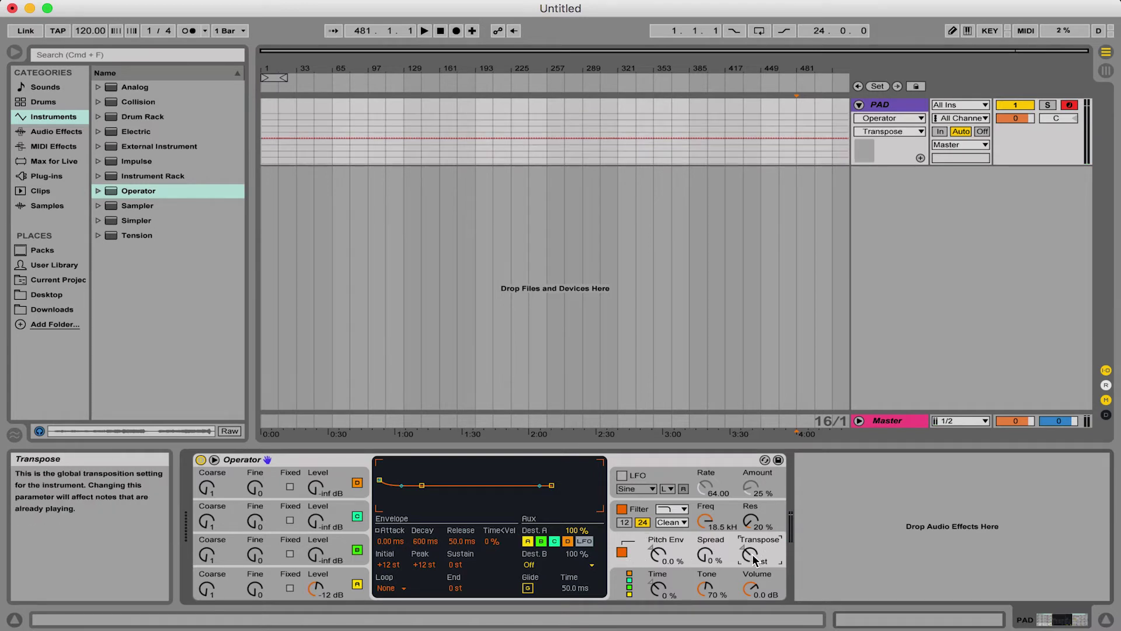
pyautogui.moveTo(753, 559)
pyautogui.mouseDown()
pyautogui.moveTo(753, 544)
pyautogui.moveTo(752, 559)
pyautogui.mouseUp()
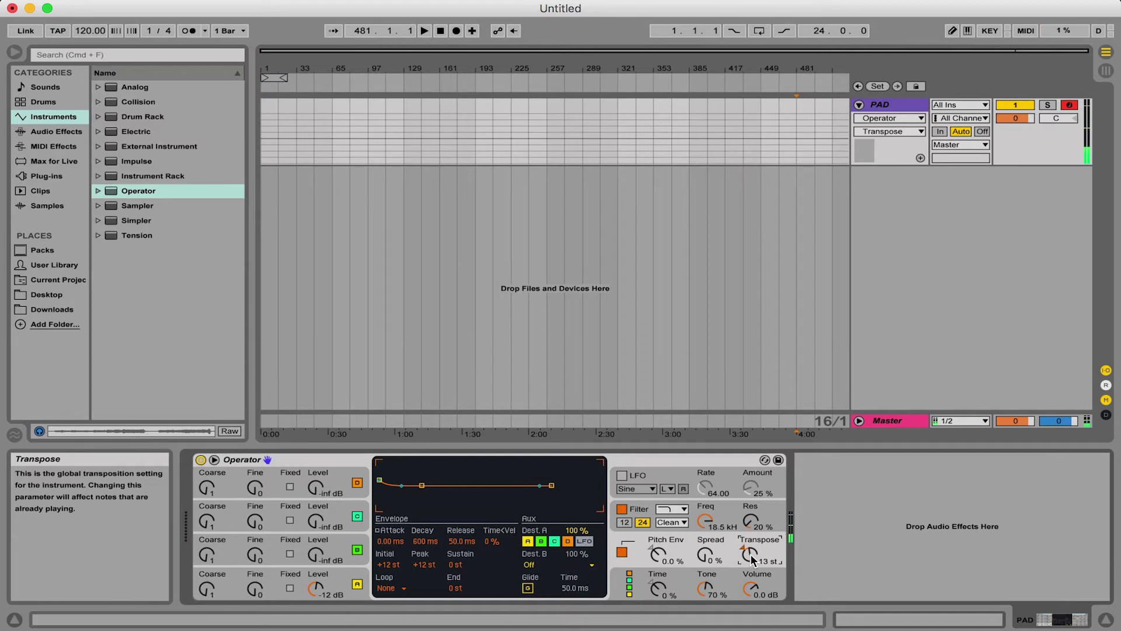
pyautogui.press('Delete')
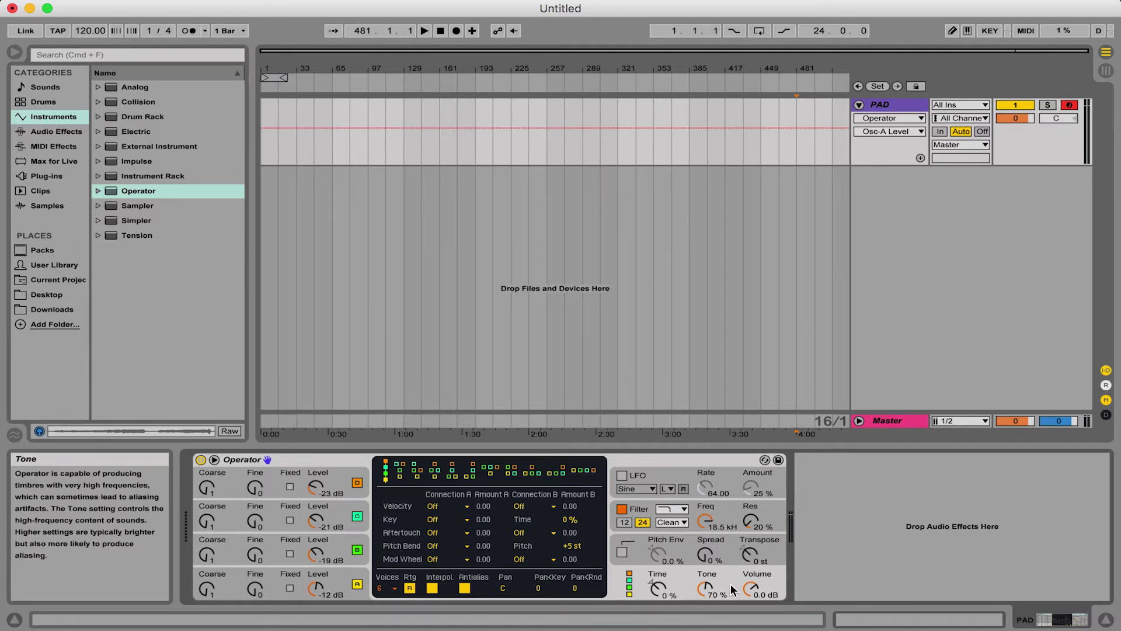
pyautogui.click(631, 587)
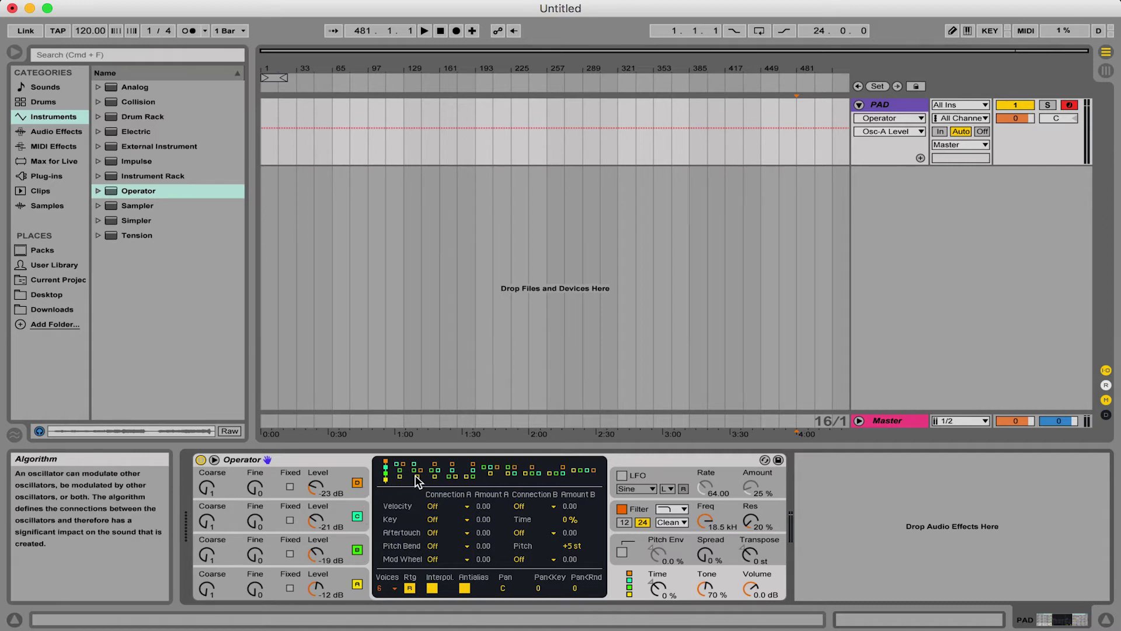
# Step: Try the 2x2, serial and neighbouring algorithms, finishing on the rightmost parallel one
pyautogui.click(512, 473)
pyautogui.click(386, 473)
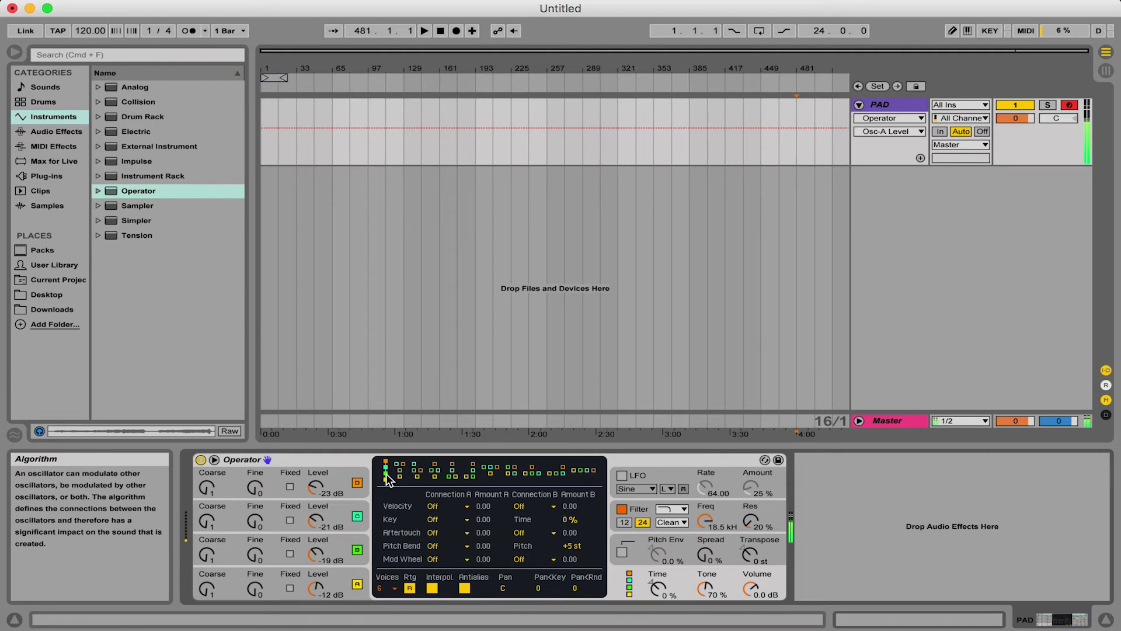
pyautogui.click(436, 474)
pyautogui.click(492, 471)
pyautogui.click(562, 473)
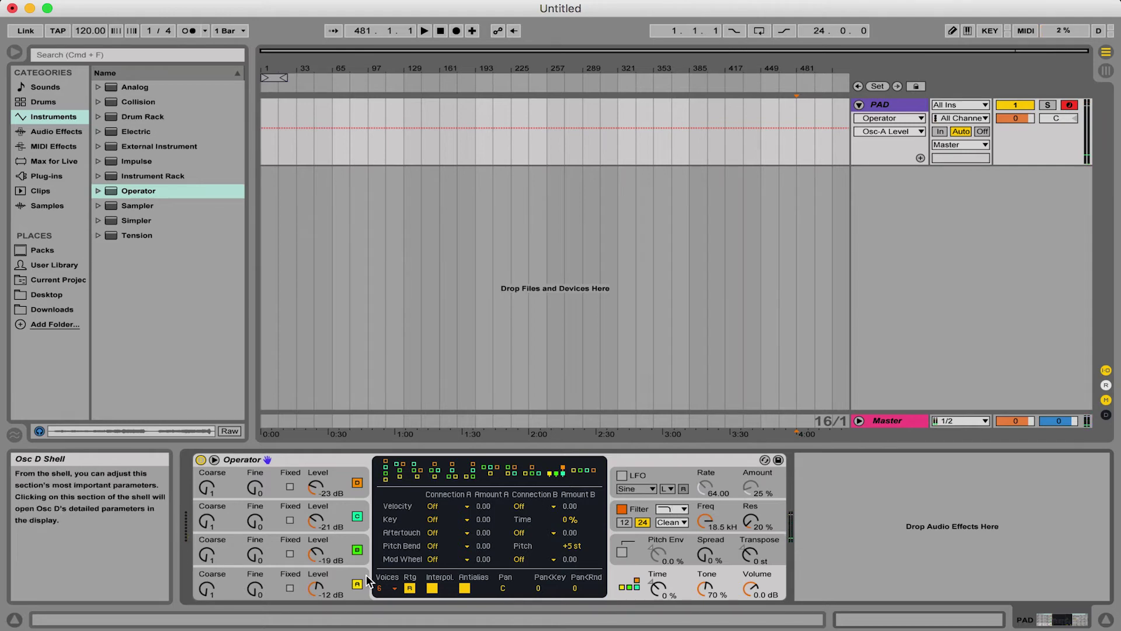
# Step: Lower the filter cutoff to 2.80 kHz while reviewing the settings of oscillators A to D
pyautogui.click(317, 589)
pyautogui.moveTo(708, 524); pyautogui.dragTo(705, 532)
pyautogui.click(337, 546)
pyautogui.click(316, 520)
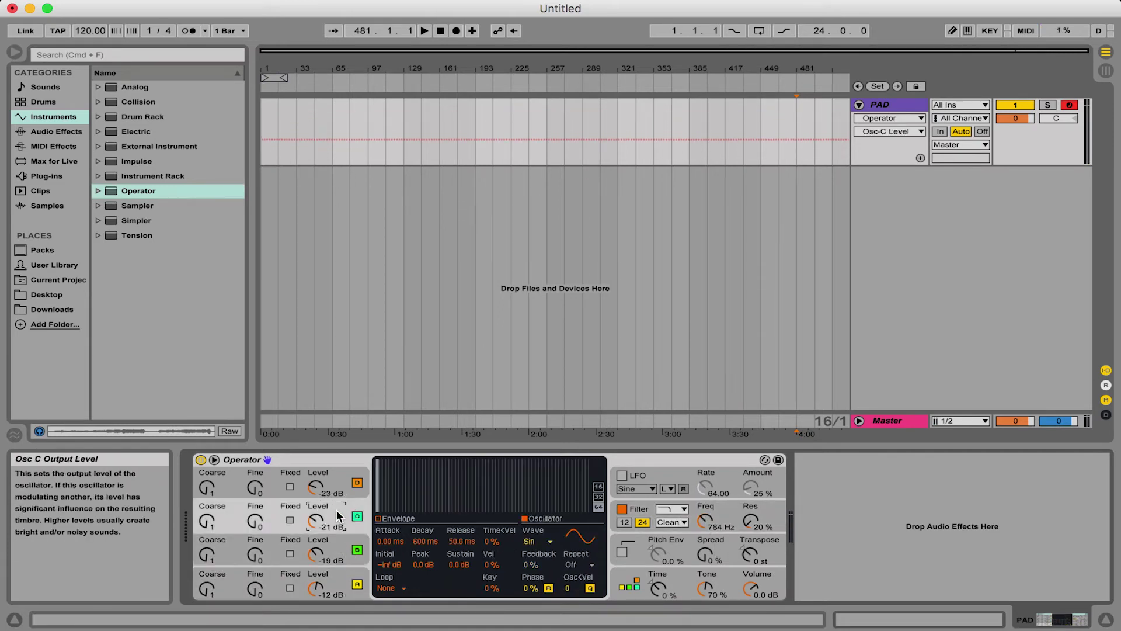
pyautogui.click(705, 520)
pyautogui.click(342, 490)
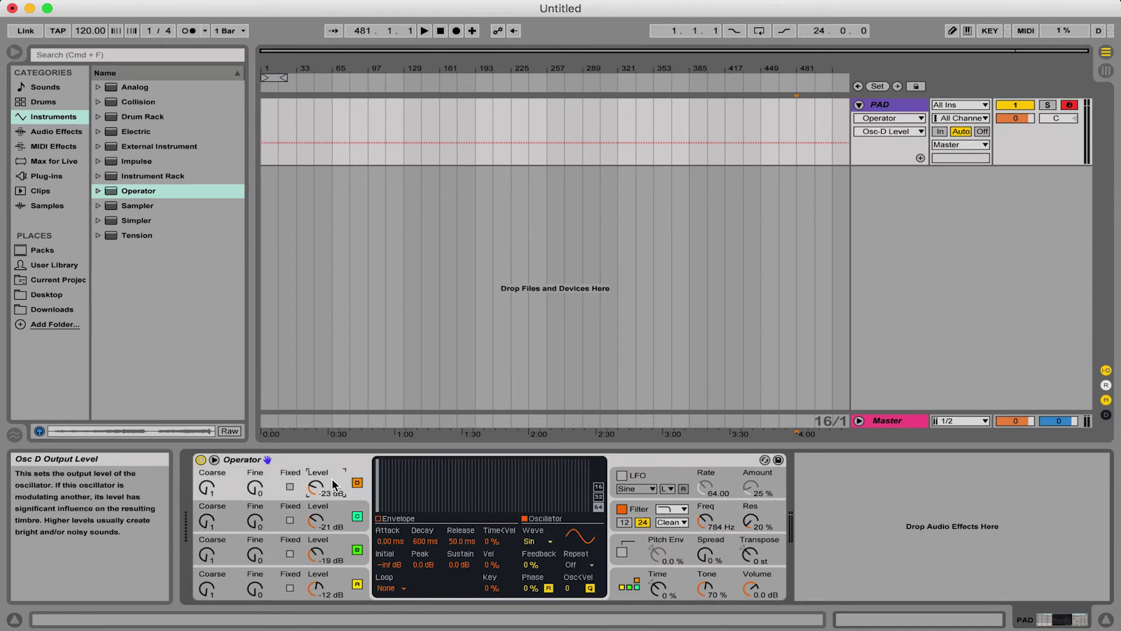
pyautogui.click(341, 580)
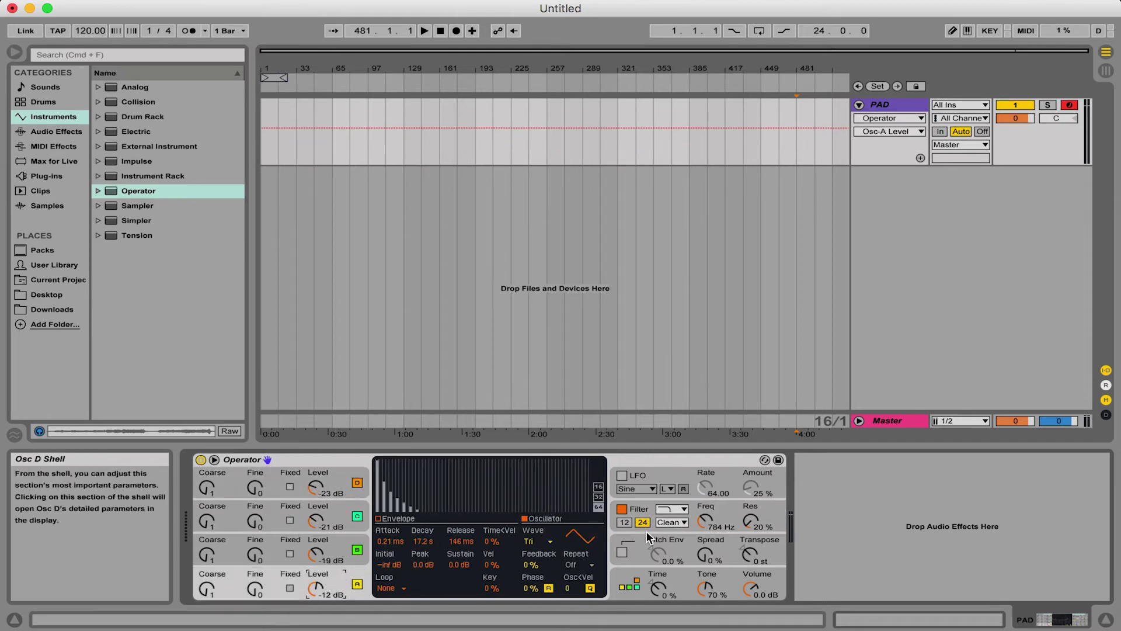
pyautogui.click(339, 549)
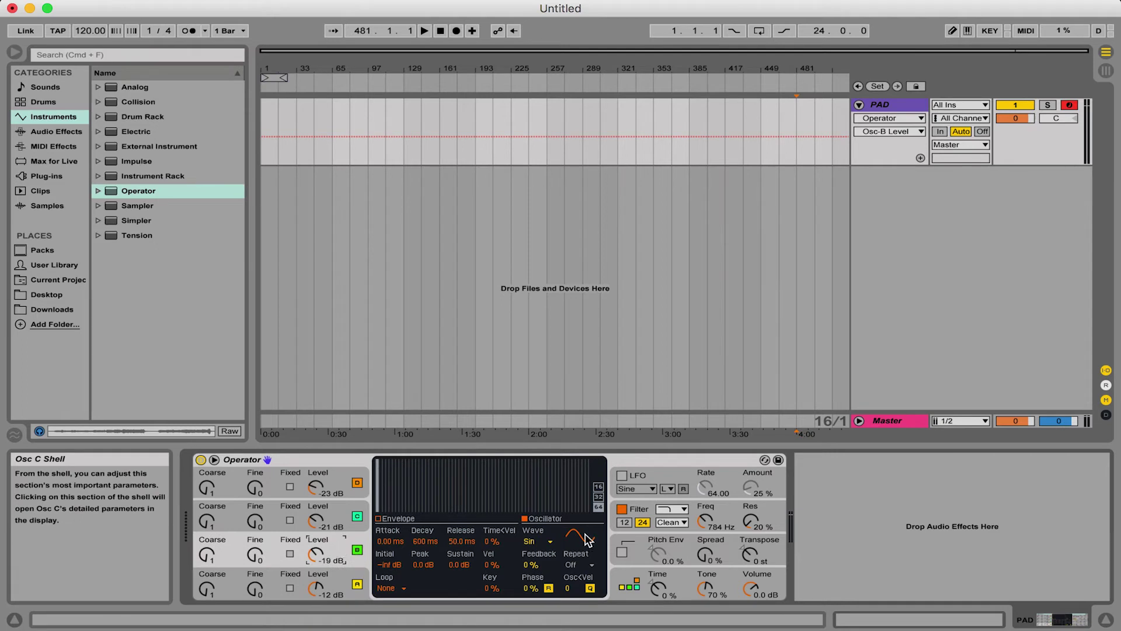
pyautogui.click(707, 521)
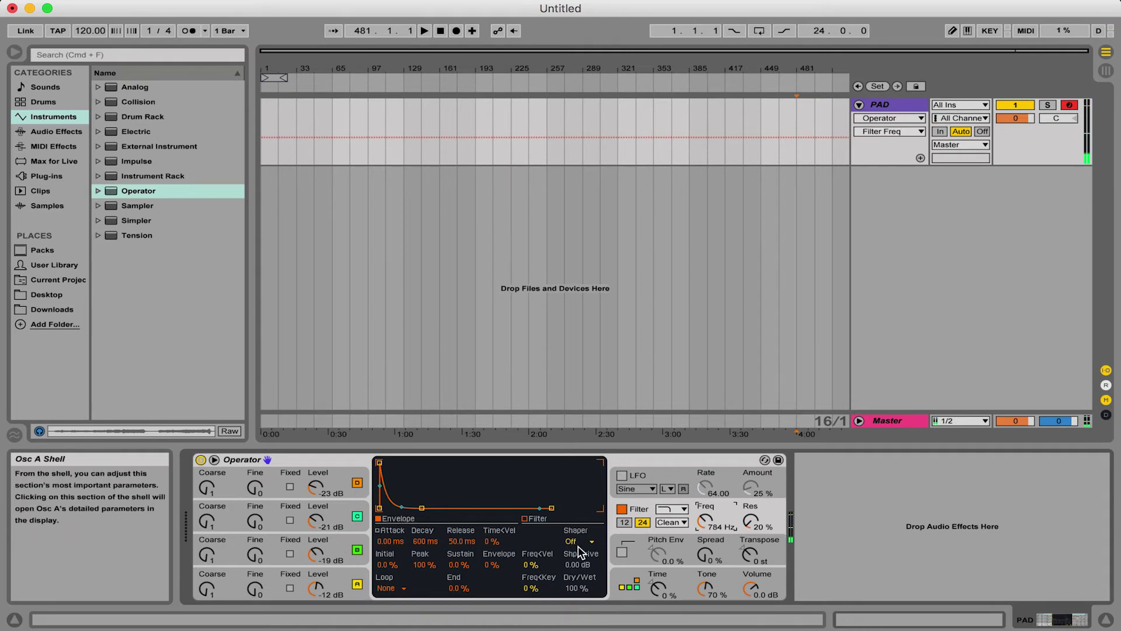
# Step: Try two different oscillator algorithms in Operator's global settings
pyautogui.click(646, 591)
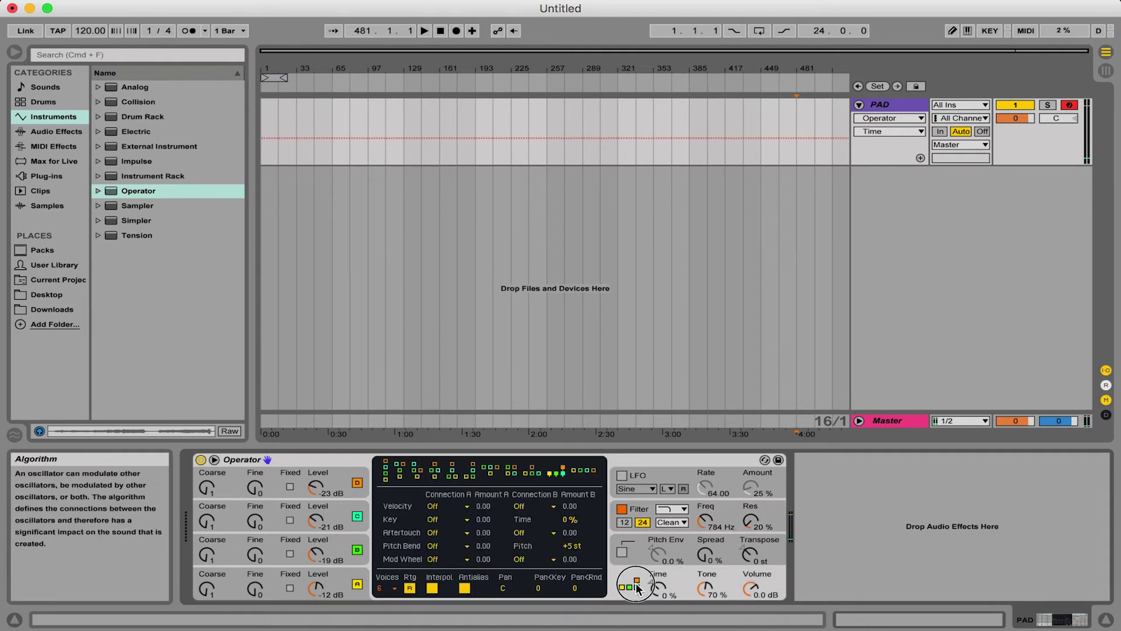
pyautogui.click(534, 473)
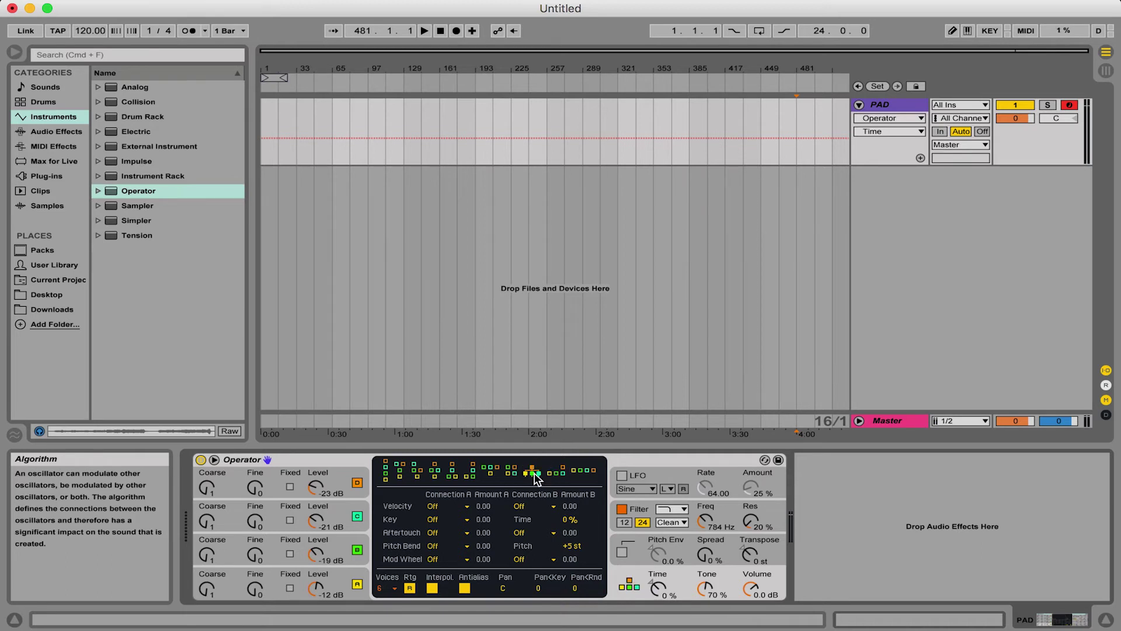
pyautogui.click(513, 473)
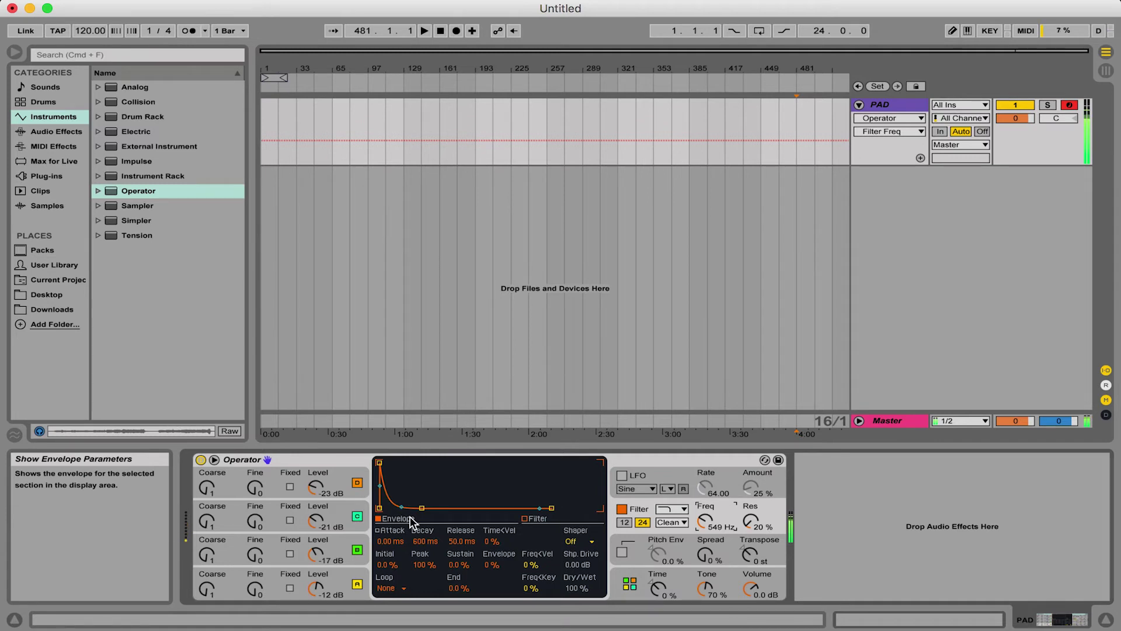
pyautogui.click(628, 586)
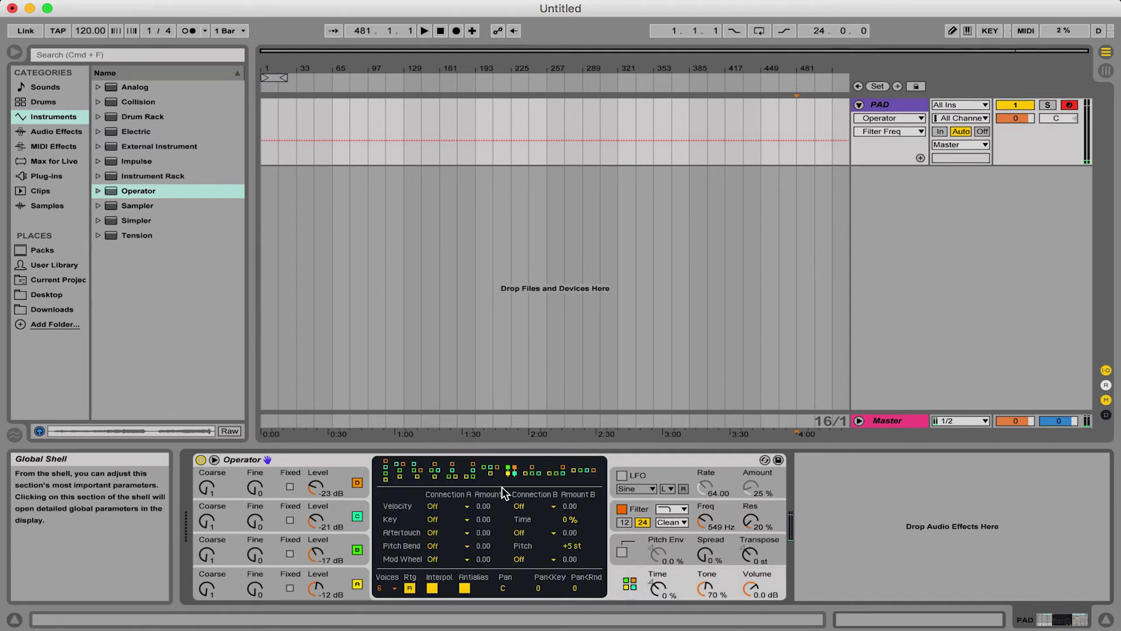
# Step: Choose another algorithm, drop the filter to 329 Hz, raise volume to 0.4 dB, and select Tone
pyautogui.click(434, 470)
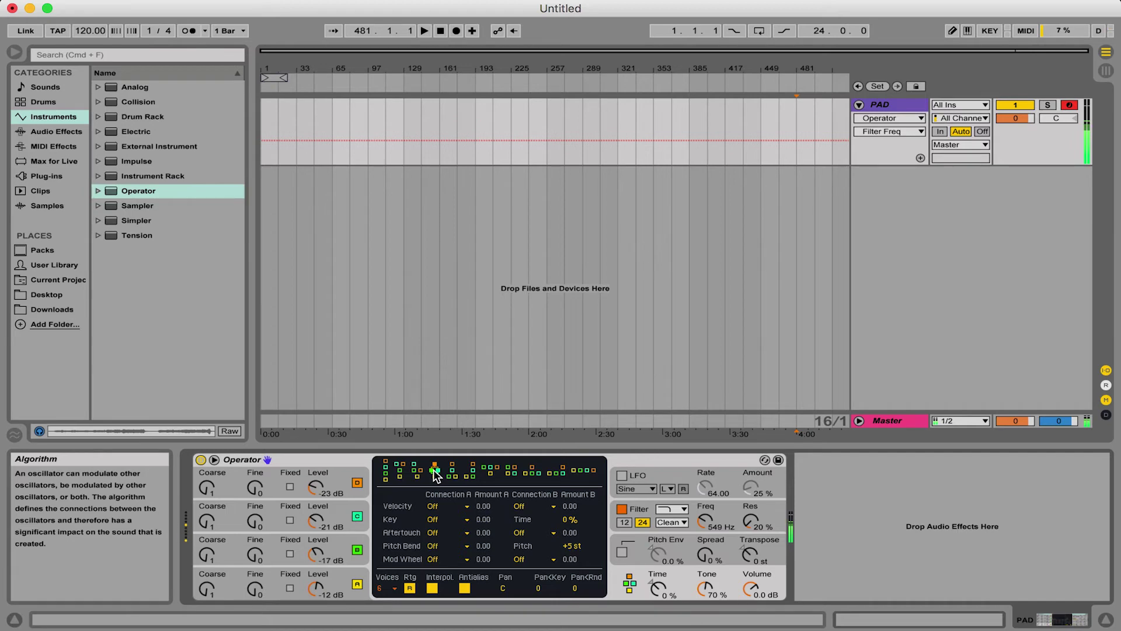
pyautogui.moveTo(706, 519); pyautogui.dragTo(706, 540)
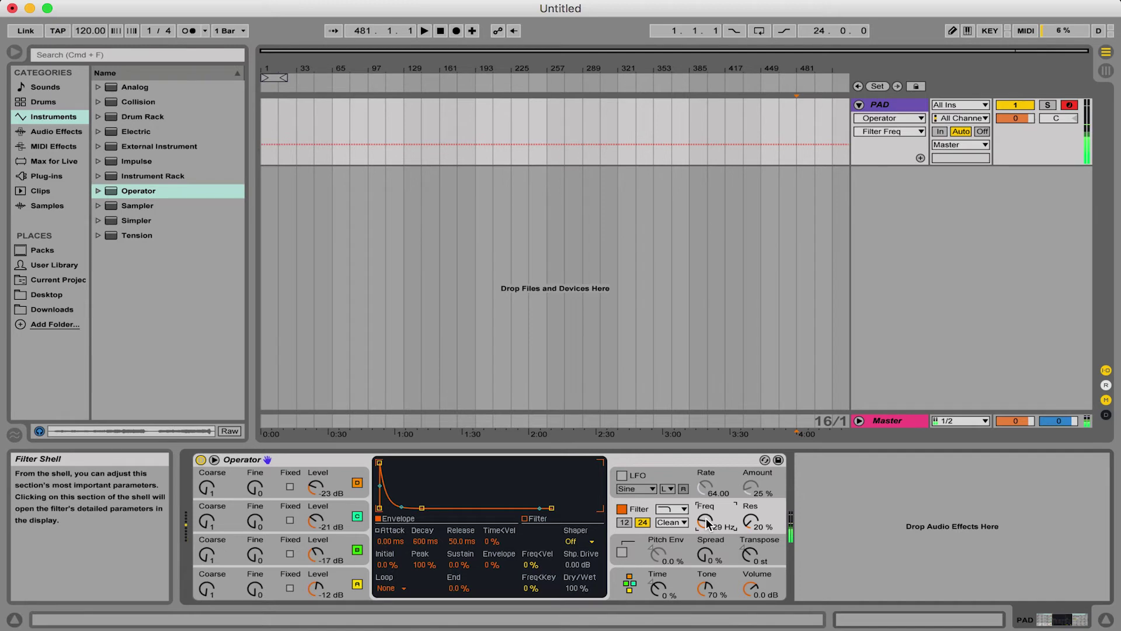
pyautogui.moveTo(750, 587); pyautogui.dragTo(750, 569)
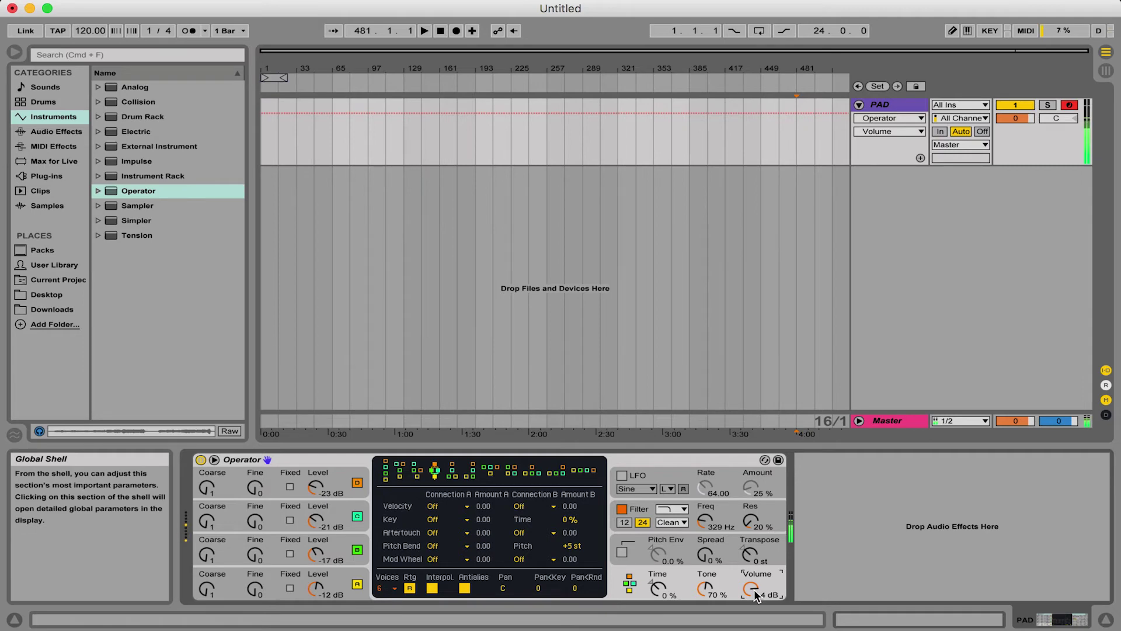
pyautogui.click(707, 589)
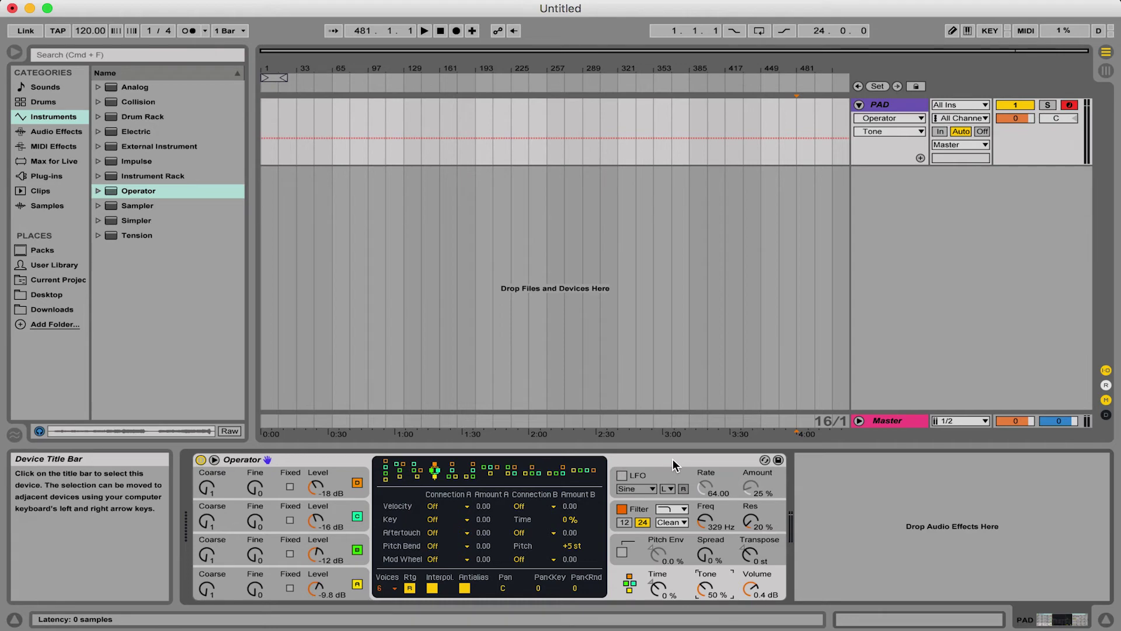
# Step: Add a Reverb from Audio Effects to the PAD track after Operator
pyautogui.click(54, 132)
pyautogui.scroll(-5, 168, 259)
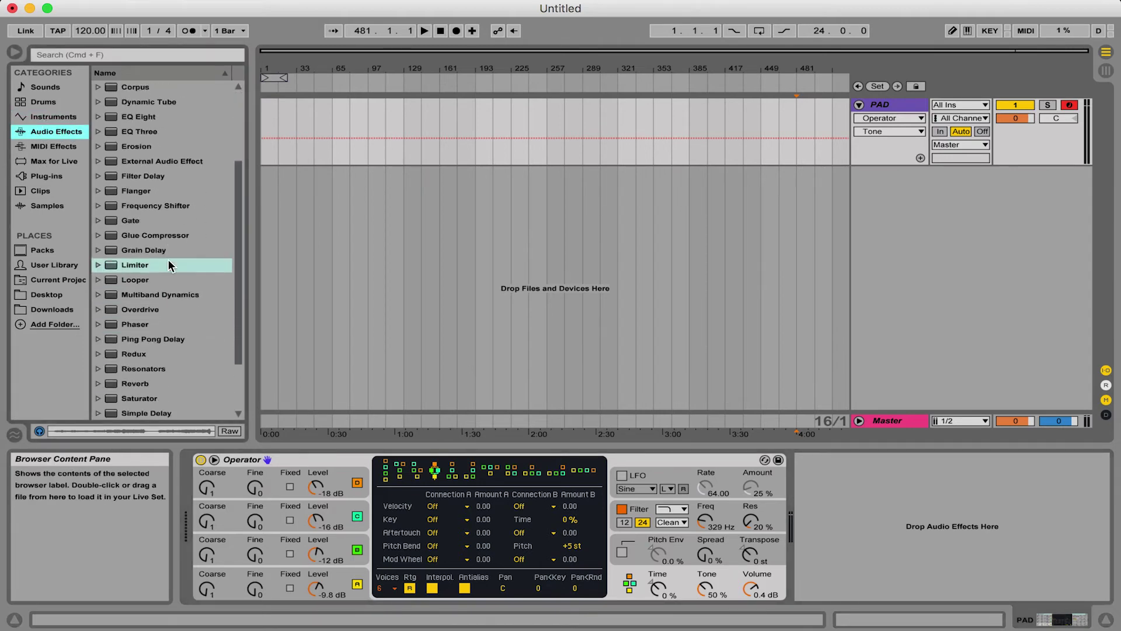
pyautogui.scroll(-3, 169, 265)
pyautogui.click(133, 307)
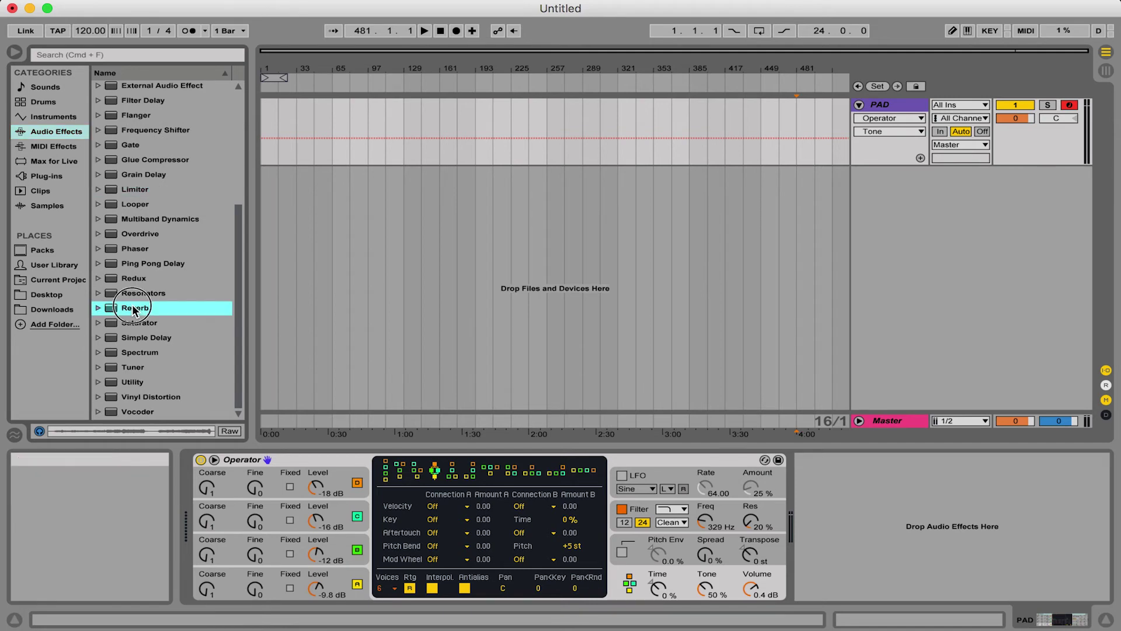
pyautogui.moveTo(133, 307); pyautogui.dragTo(821, 507)
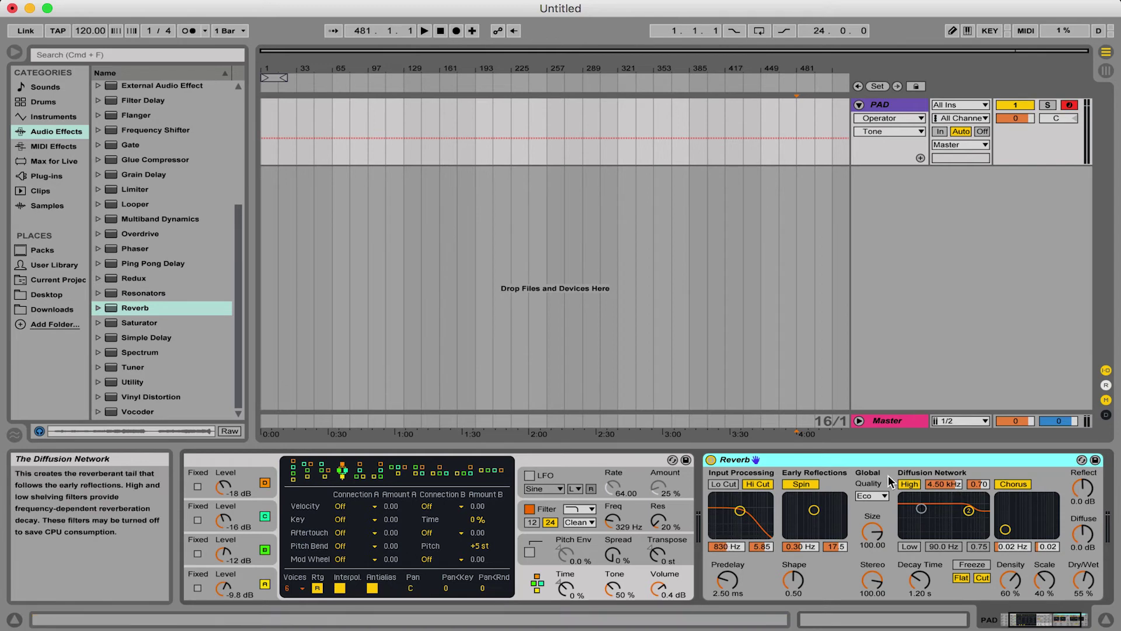
pyautogui.hscroll(3, 853, 493)
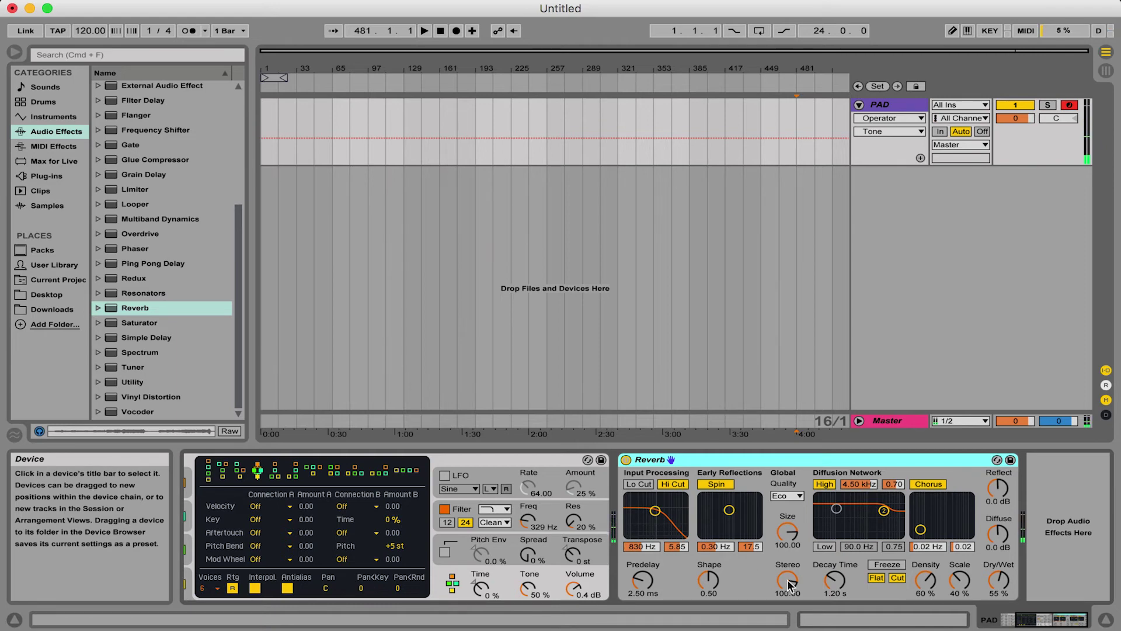
# Step: Set Reverb stereo width to 120, enable input low cut and low shelf, and choose Mid quality
pyautogui.moveTo(787, 580); pyautogui.dragTo(792, 532)
pyautogui.click(787, 532)
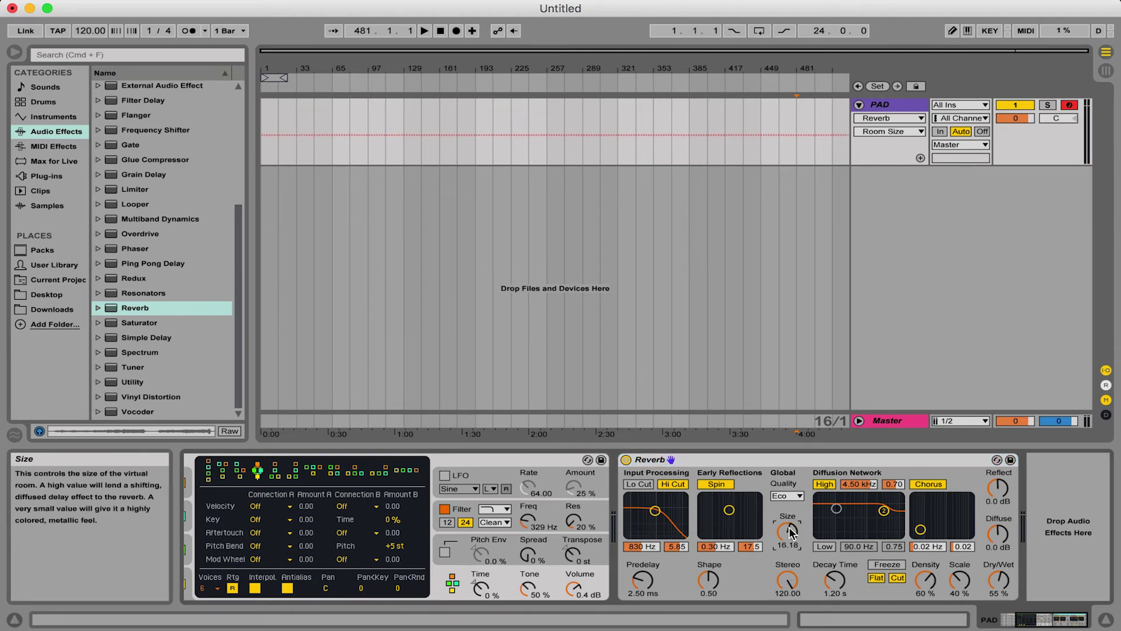
pyautogui.click(638, 485)
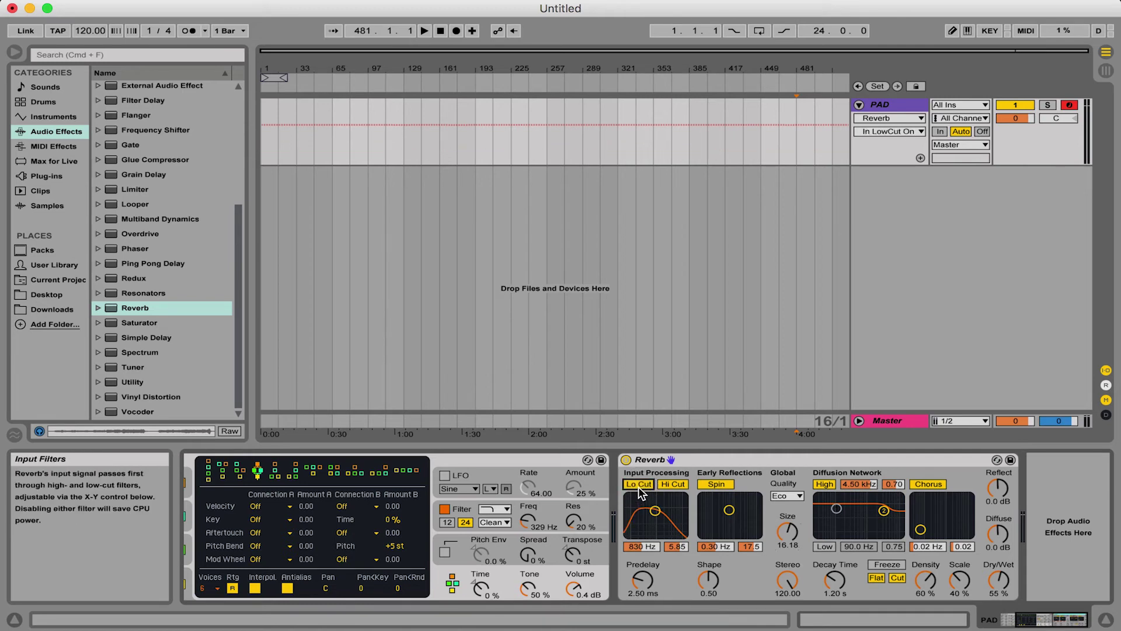
pyautogui.click(826, 547)
pyautogui.click(788, 496)
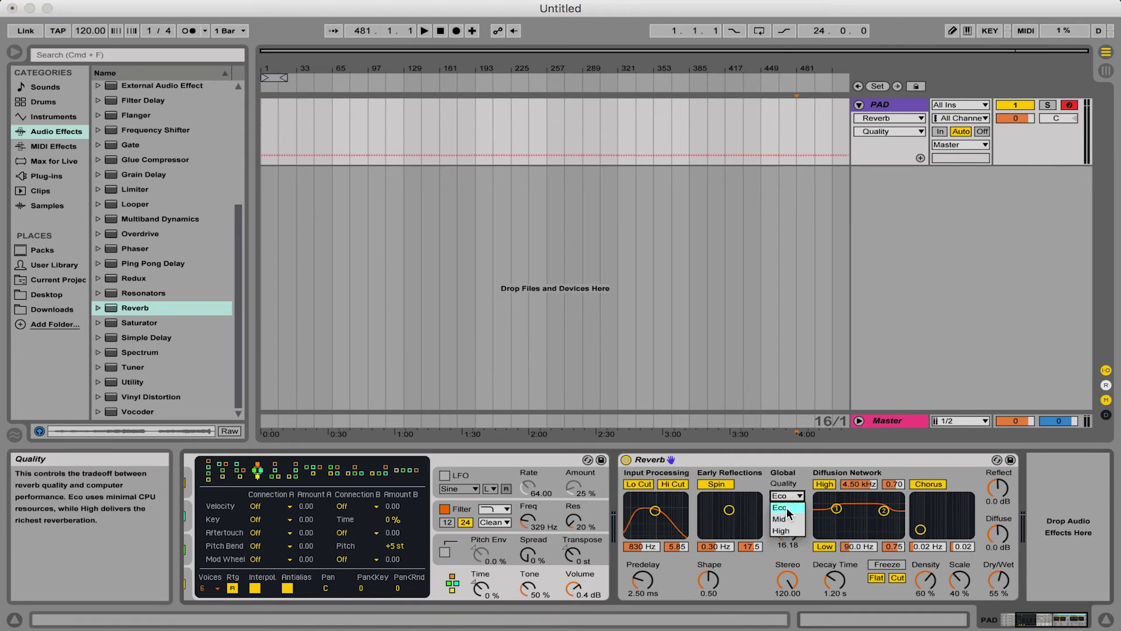
pyautogui.click(787, 507)
# Step: Raise Reverb decay to 3.97 s, dry/wet to 76%, and increase reflections and chorus
pyautogui.moveTo(835, 580); pyautogui.dragTo(835, 553)
pyautogui.moveTo(998, 580); pyautogui.dragTo(1002, 536)
pyautogui.moveTo(999, 488); pyautogui.dragTo(999, 480)
pyautogui.moveTo(920, 529); pyautogui.dragTo(929, 521)
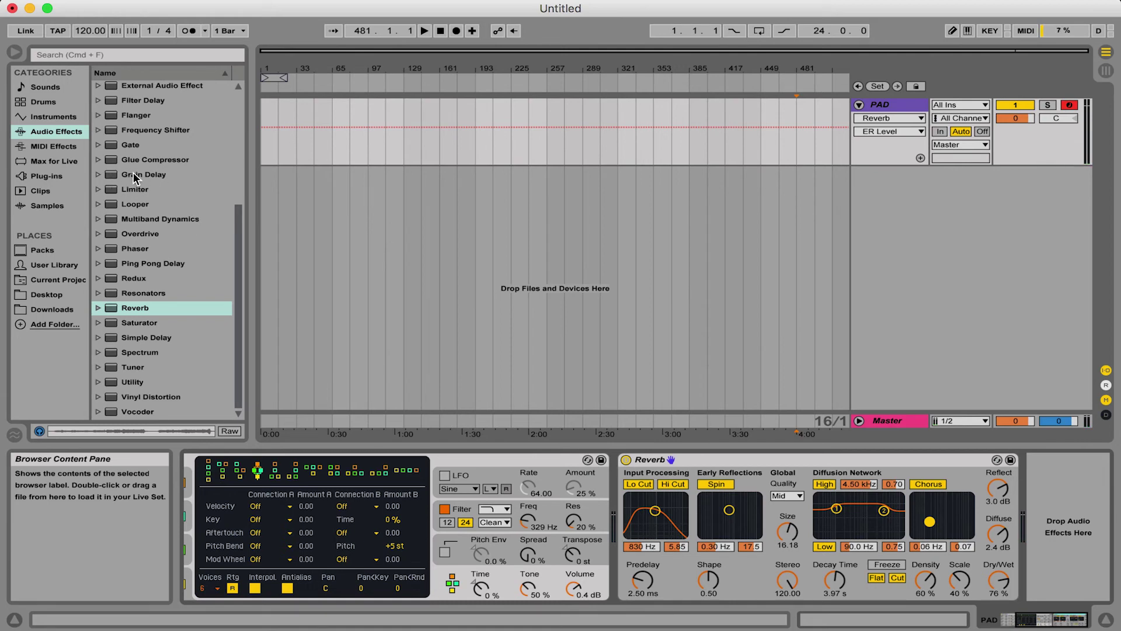
# Step: Add a Grain Delay to the PAD chain before the Reverb and set its frequency to 150 Hz
pyautogui.moveTo(133, 178); pyautogui.dragTo(614, 485)
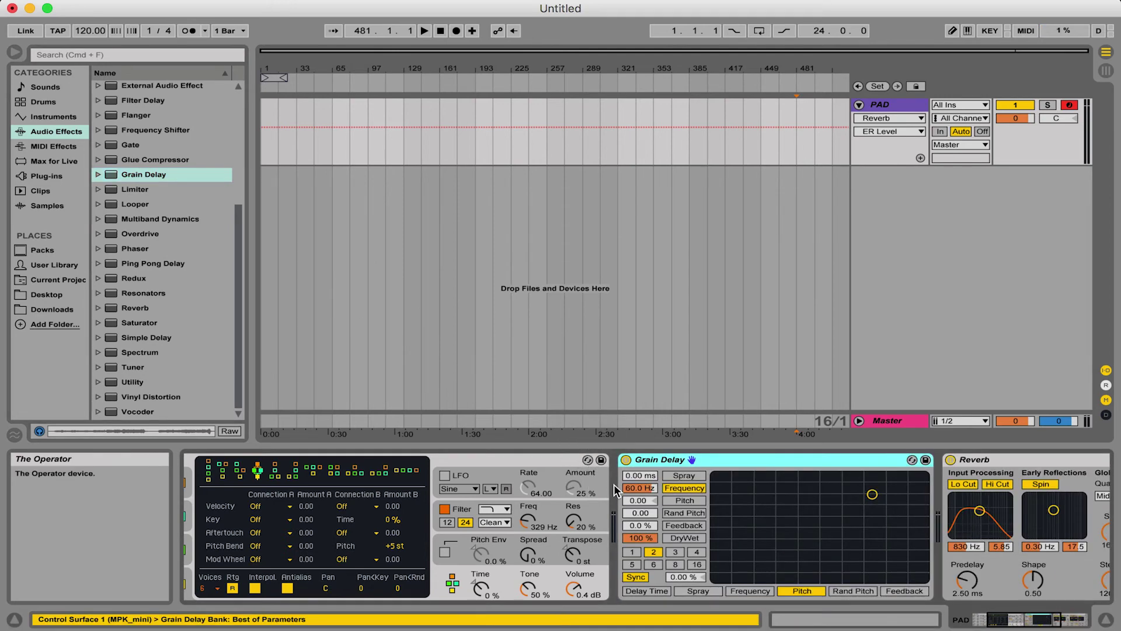
pyautogui.click(684, 535)
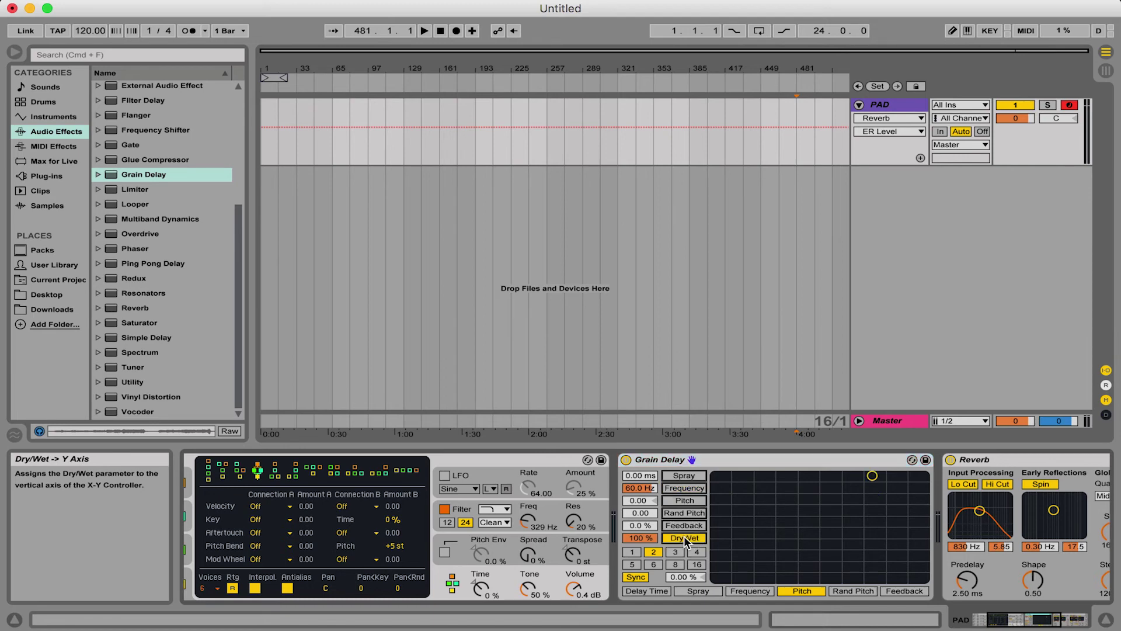
pyautogui.click(640, 488)
pyautogui.write('150')
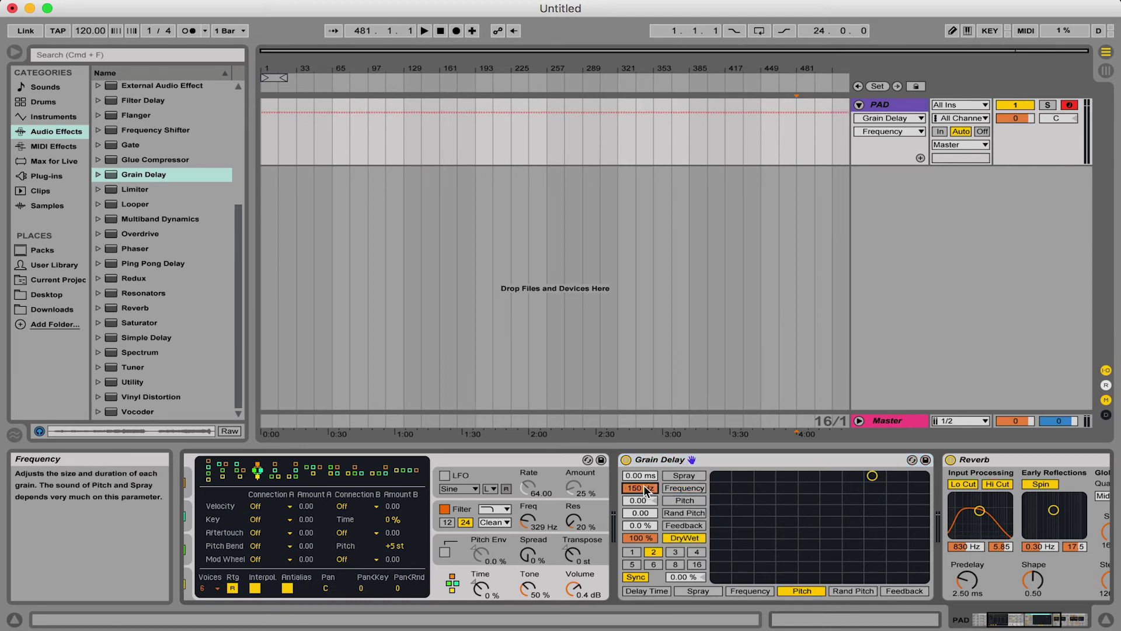
pyautogui.press('Return')
pyautogui.click(689, 525)
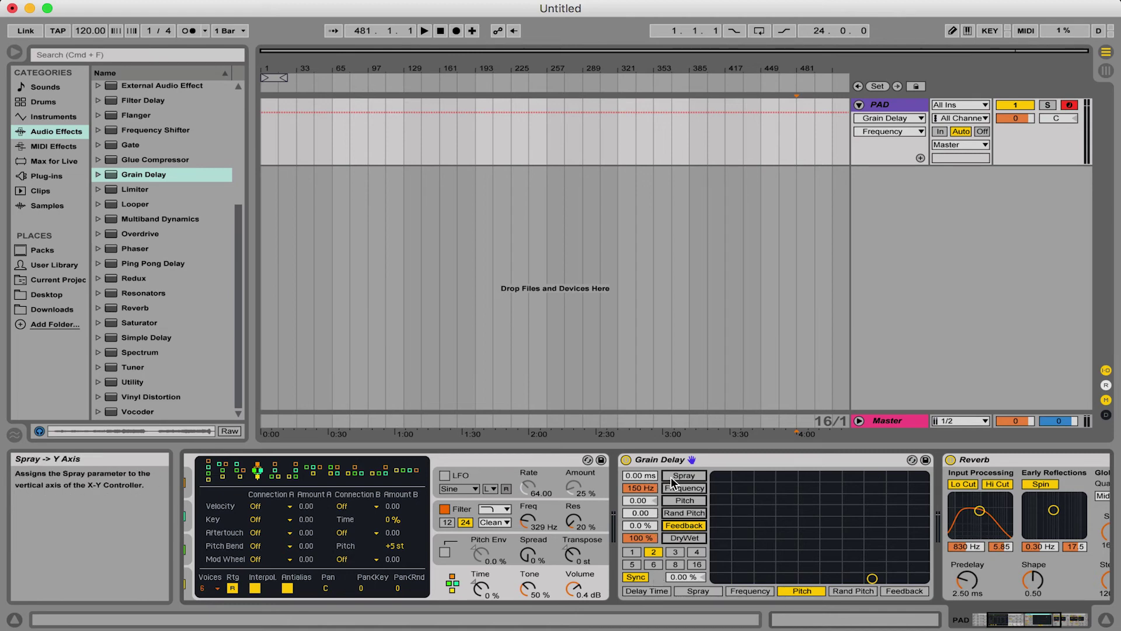
# Step: Dial in Grain Delay spray 0 ms, pitch 12.0, frequency 1.00 Hz, feedback 39%, dry/wet 30%
pyautogui.moveTo(640, 474)
pyautogui.mouseDown()
pyautogui.moveTo(640, 409)
pyautogui.moveTo(649, 474)
pyautogui.mouseUp()
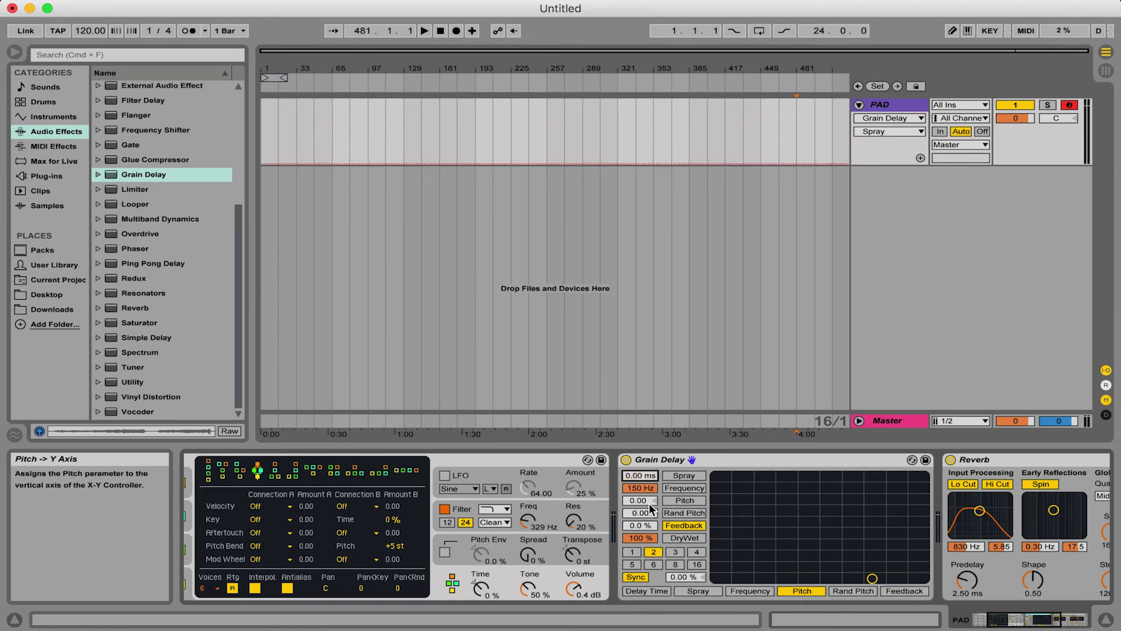
pyautogui.click(644, 499)
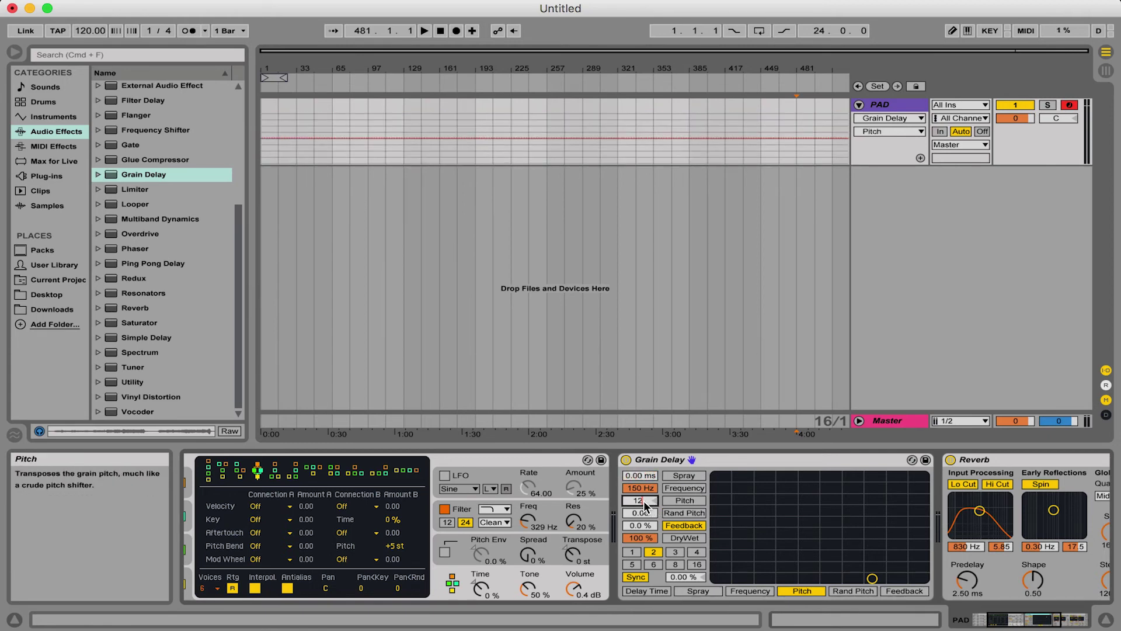
pyautogui.press('Return')
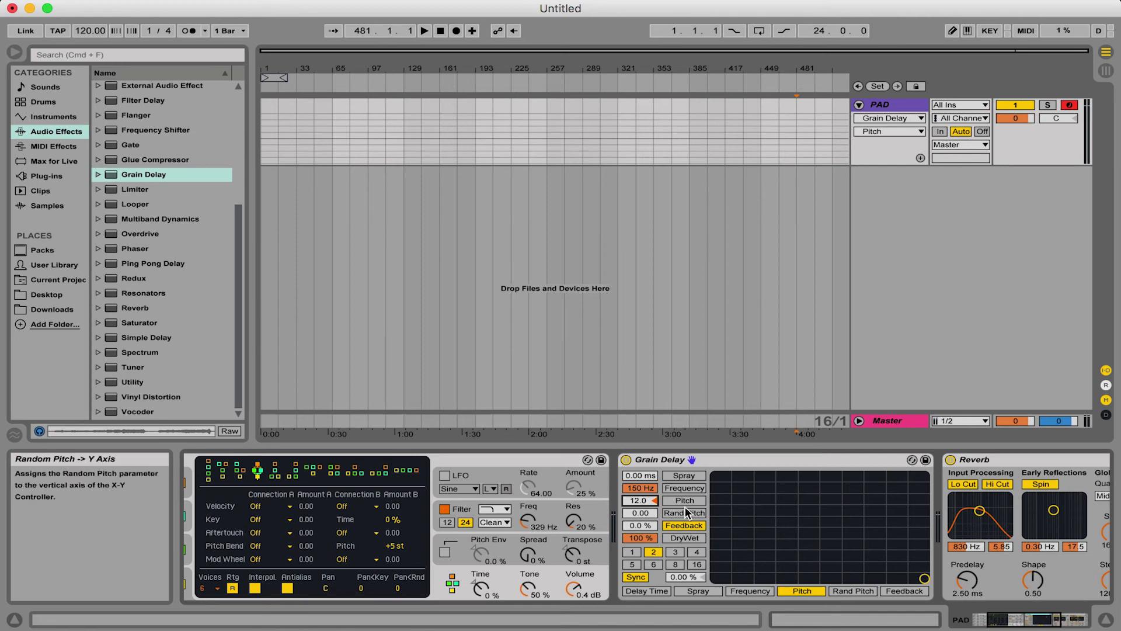
pyautogui.moveTo(640, 525); pyautogui.dragTo(641, 571)
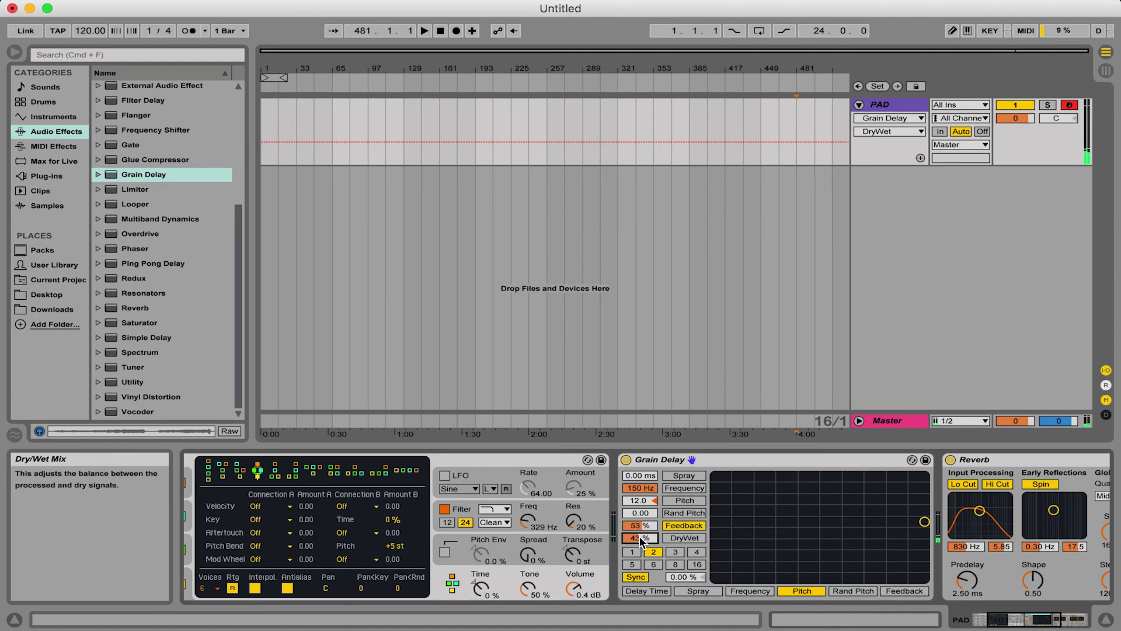
pyautogui.moveTo(641, 488); pyautogui.dragTo(641, 525)
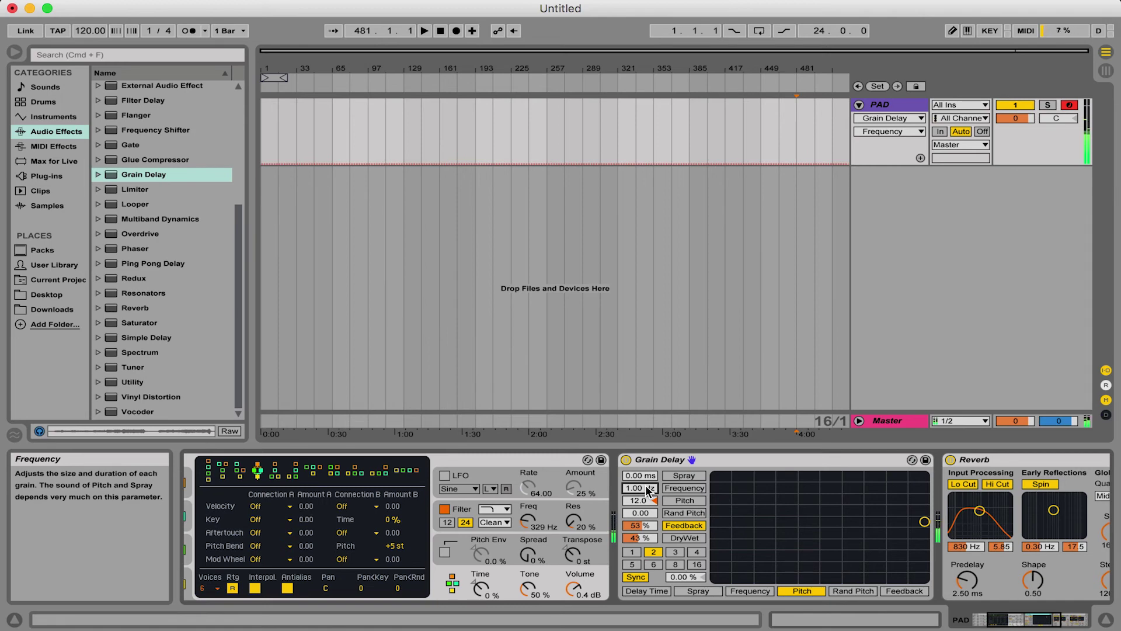
pyautogui.click(639, 538)
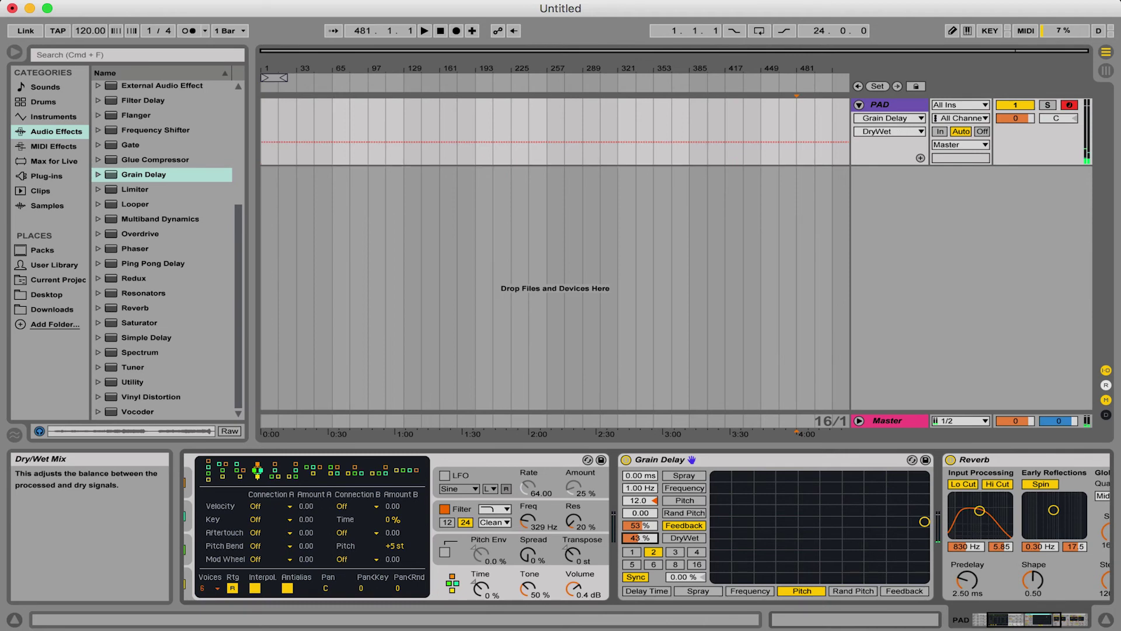
pyautogui.moveTo(640, 525); pyautogui.dragTo(642, 539)
# Step: Insert a Compressor on PAD with -10.9 dB threshold, 80% dry/wet and 6 dB output gain
pyautogui.scroll(5, 159, 206)
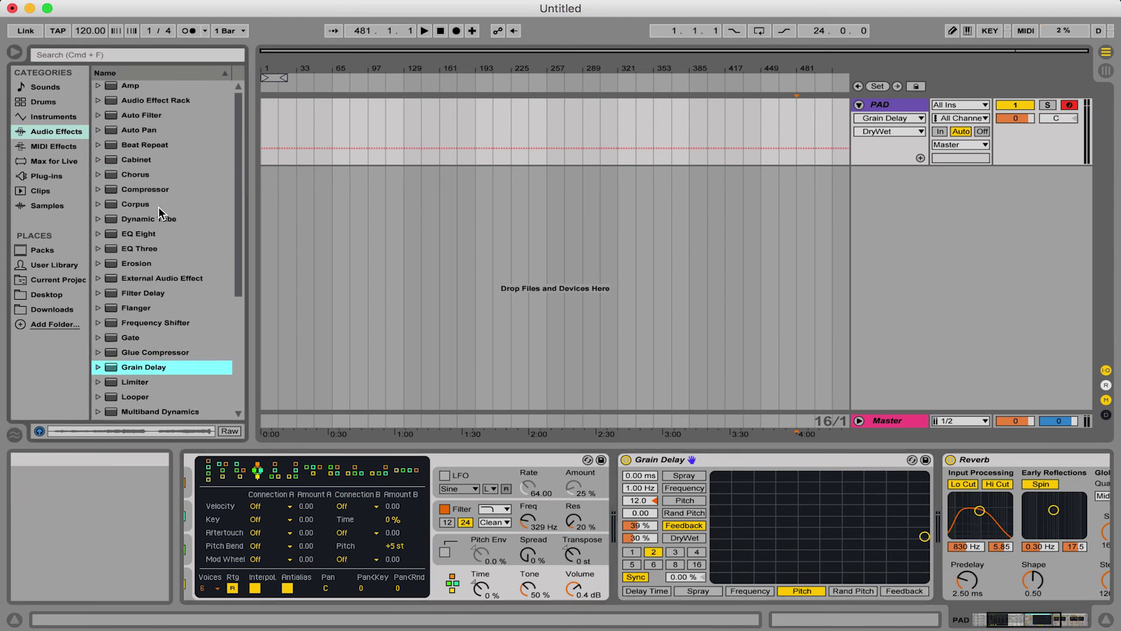
pyautogui.moveTo(153, 191); pyautogui.dragTo(613, 485)
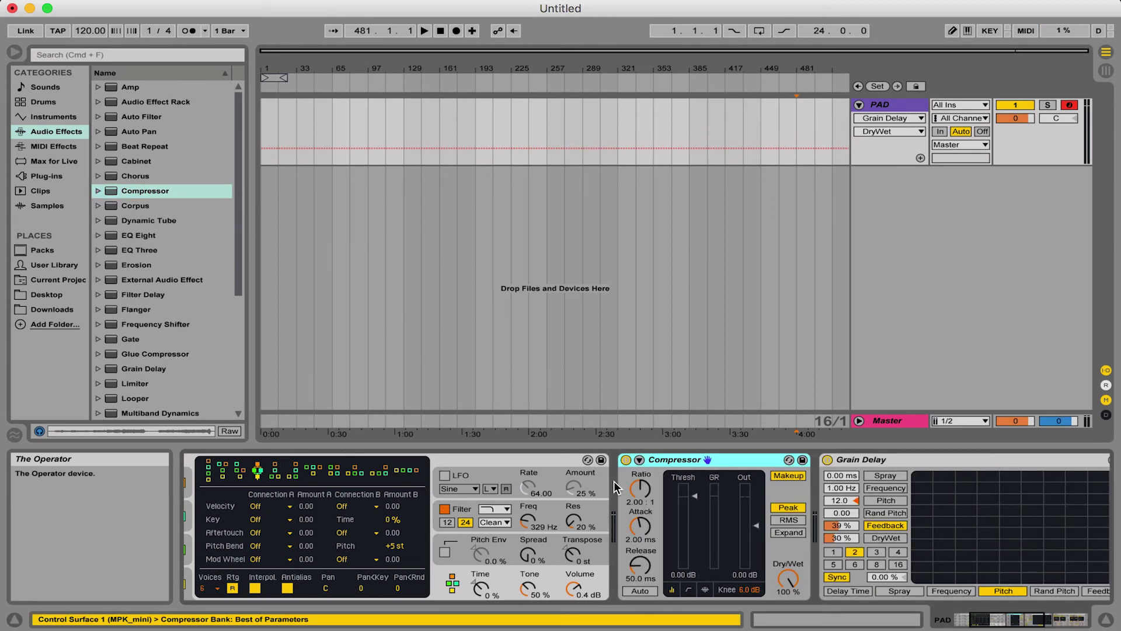
pyautogui.hscroll(5, 613, 485)
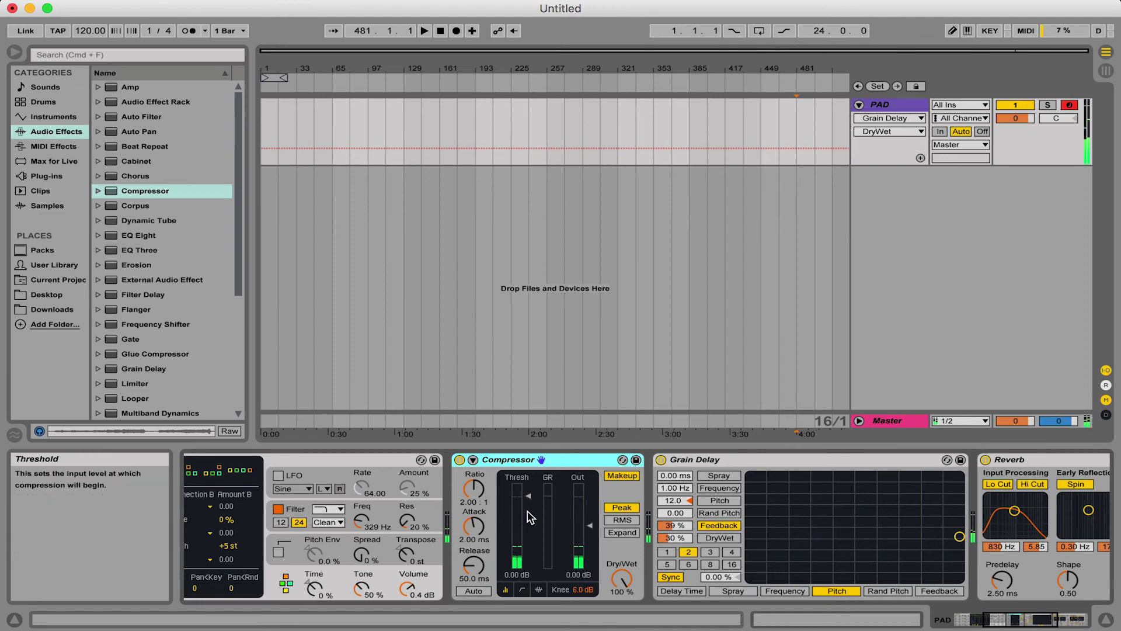
pyautogui.moveTo(530, 496); pyautogui.dragTo(531, 520)
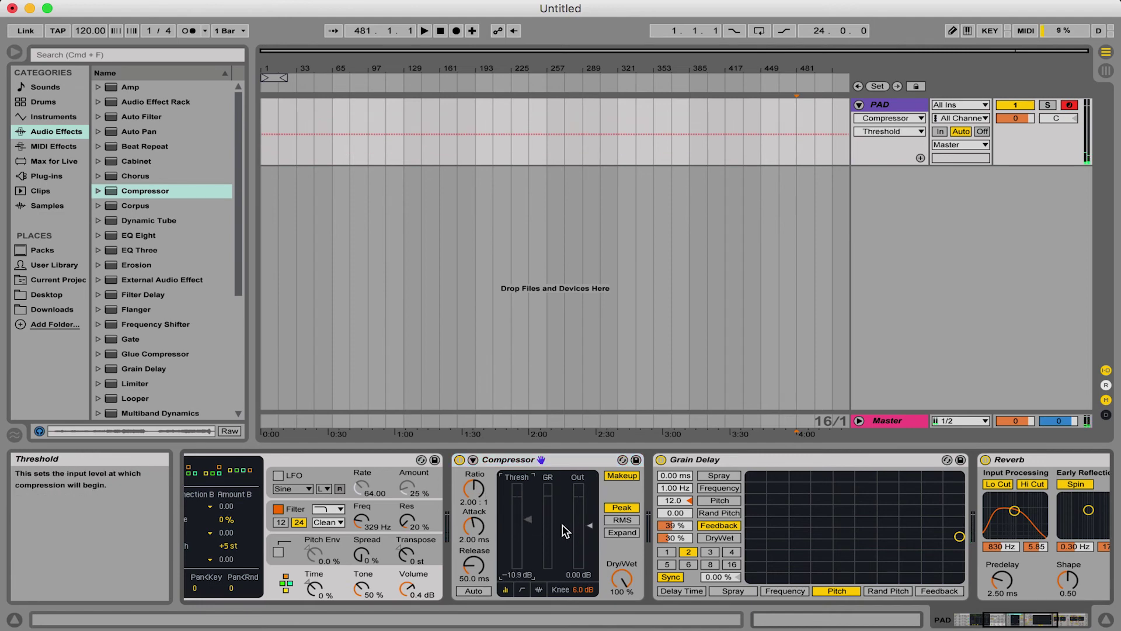
pyautogui.moveTo(622, 578); pyautogui.dragTo(624, 583)
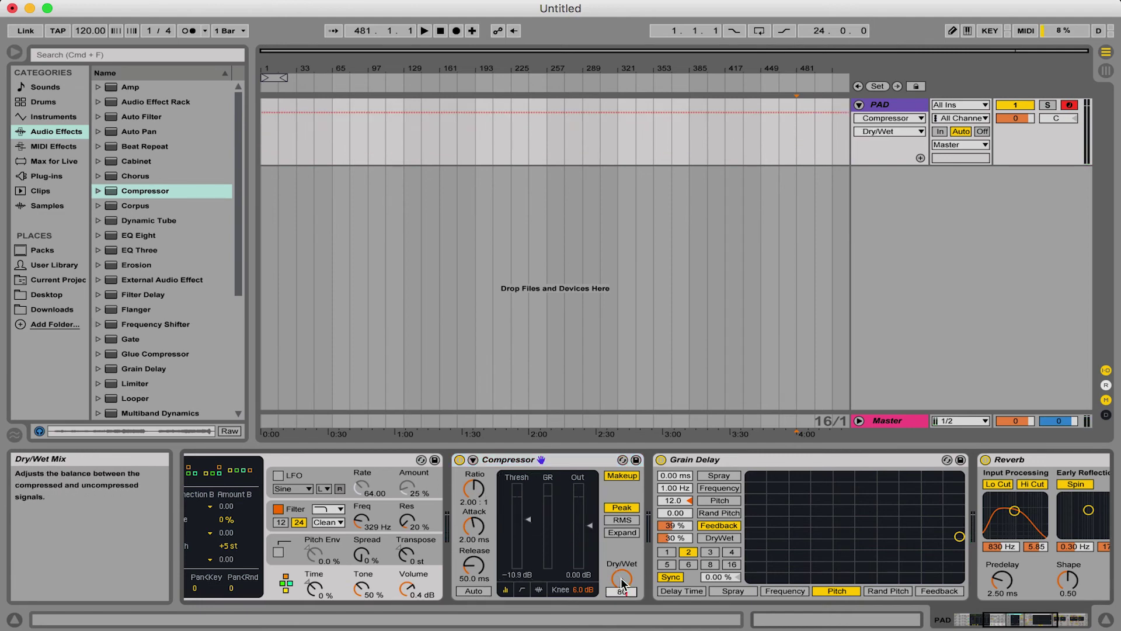
pyautogui.moveTo(591, 529); pyautogui.dragTo(592, 527)
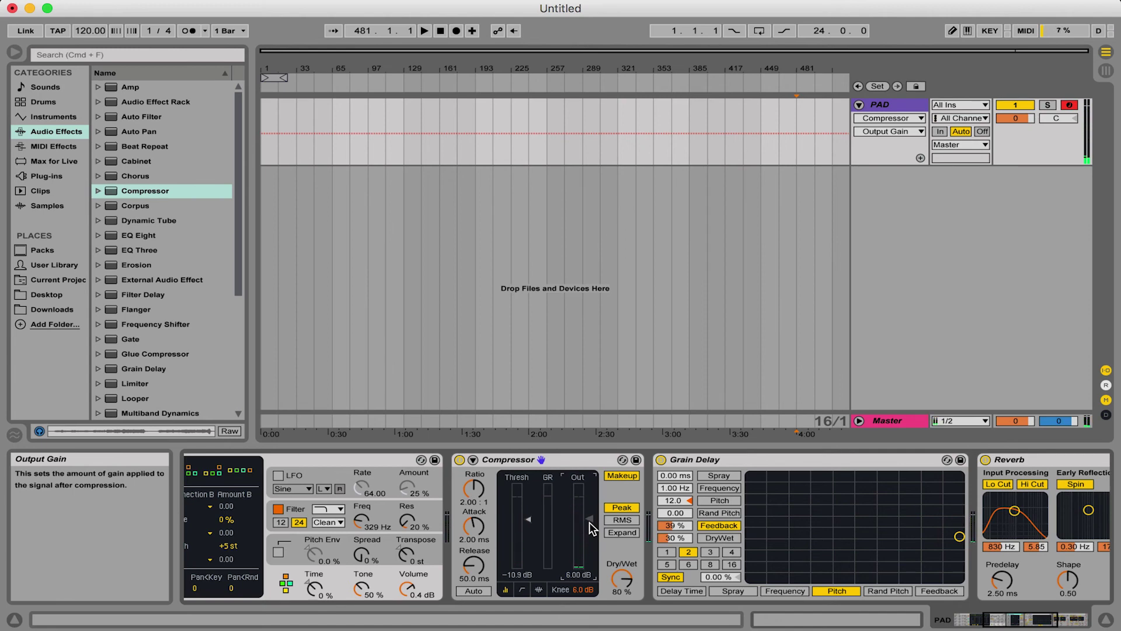
pyautogui.hscroll(5, 590, 523)
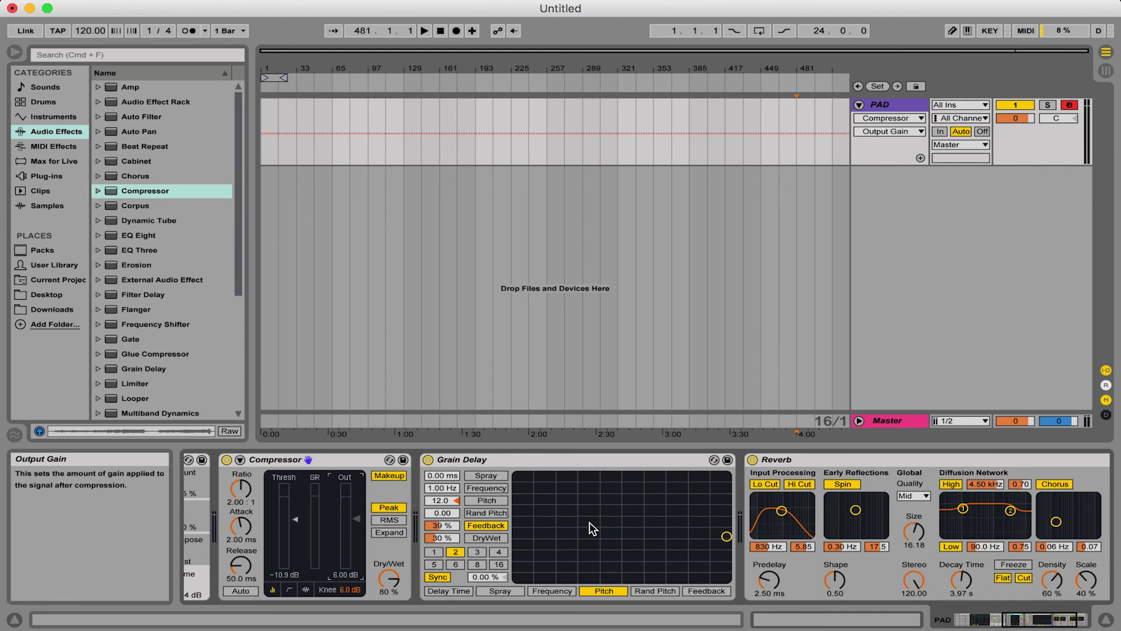
# Step: Switch Operator's oscillator B waveform to a triangle wave
pyautogui.hscroll(5, 590, 521)
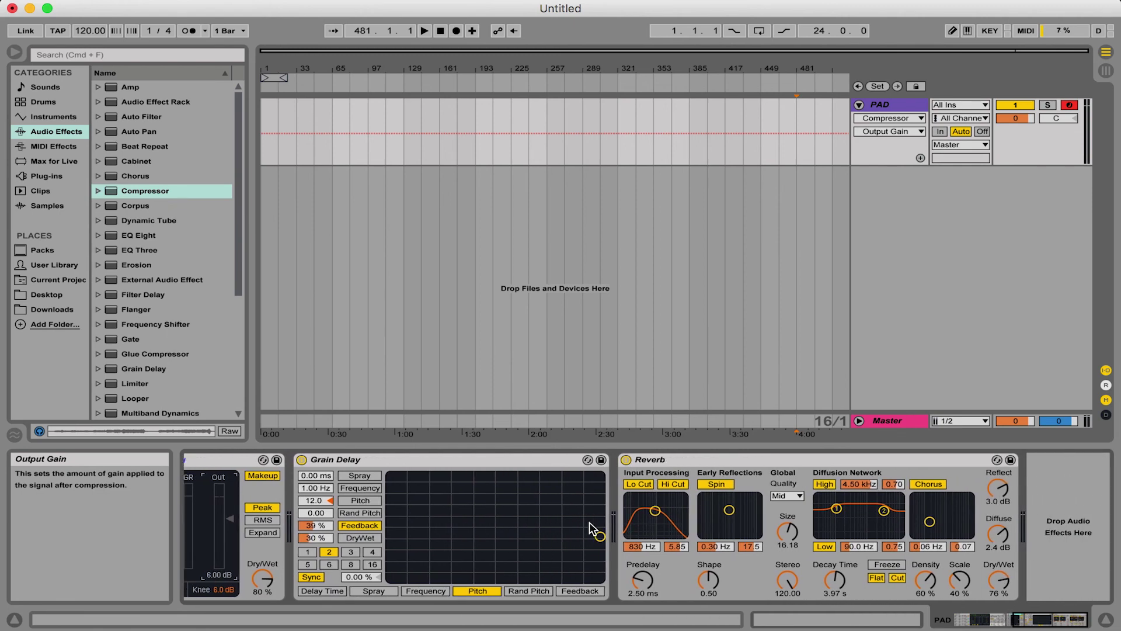
pyautogui.hscroll(-20, 593, 529)
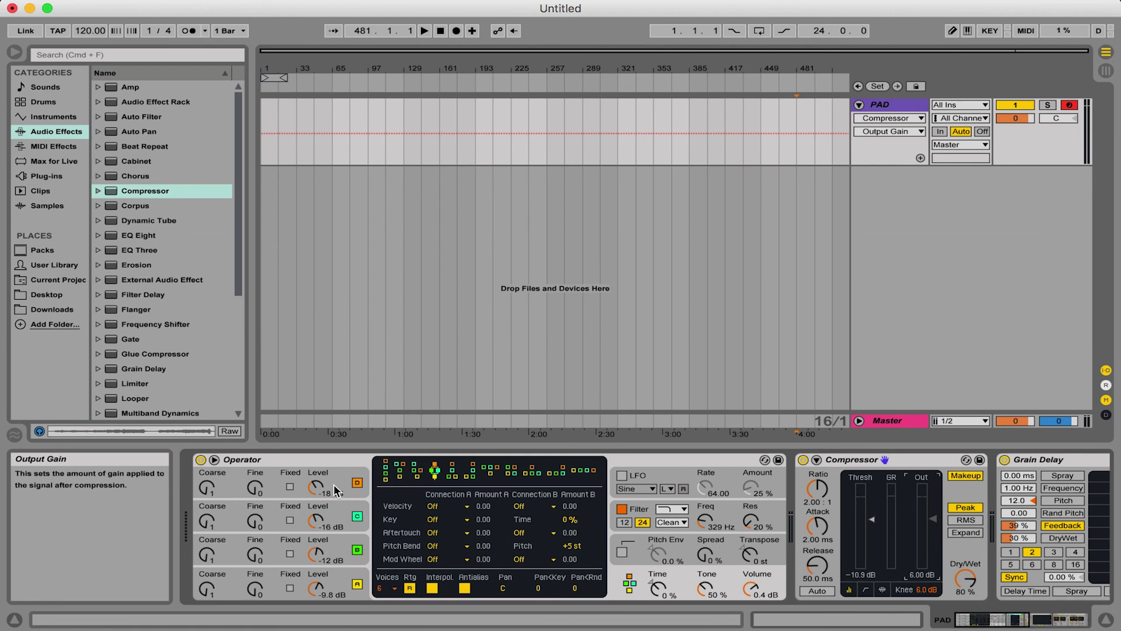
pyautogui.click(345, 581)
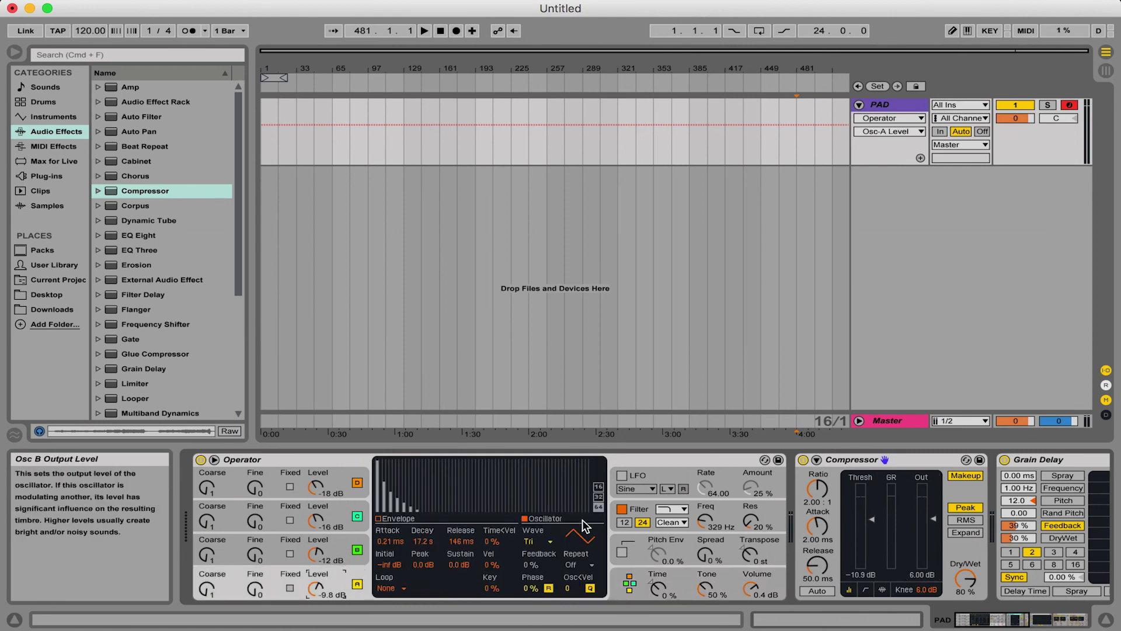
pyautogui.click(357, 550)
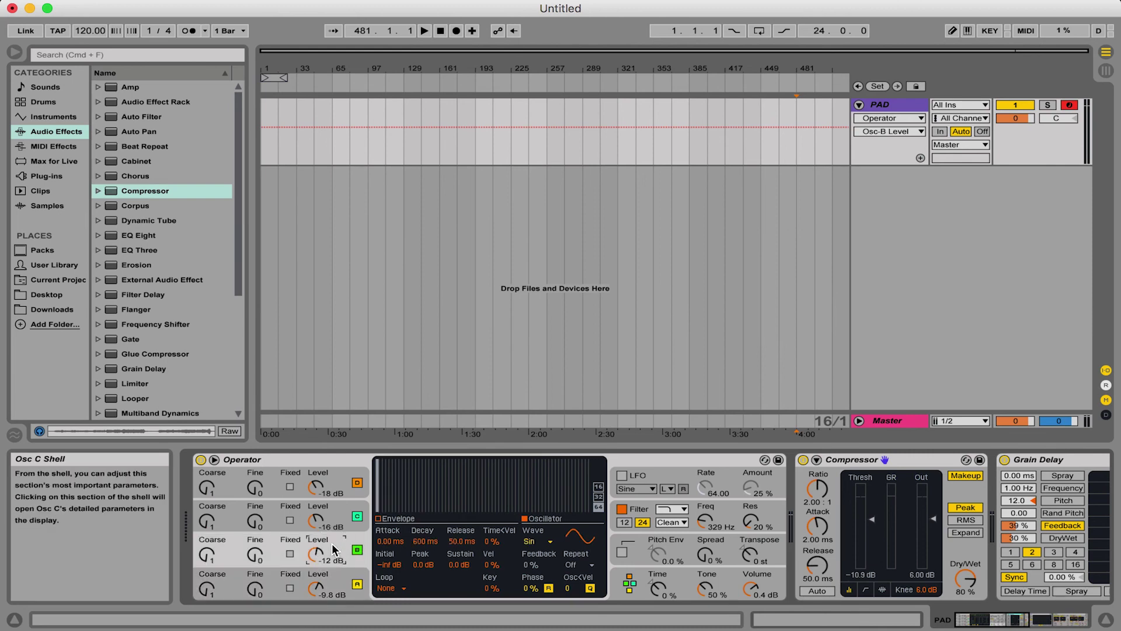
pyautogui.click(531, 541)
pyautogui.click(537, 494)
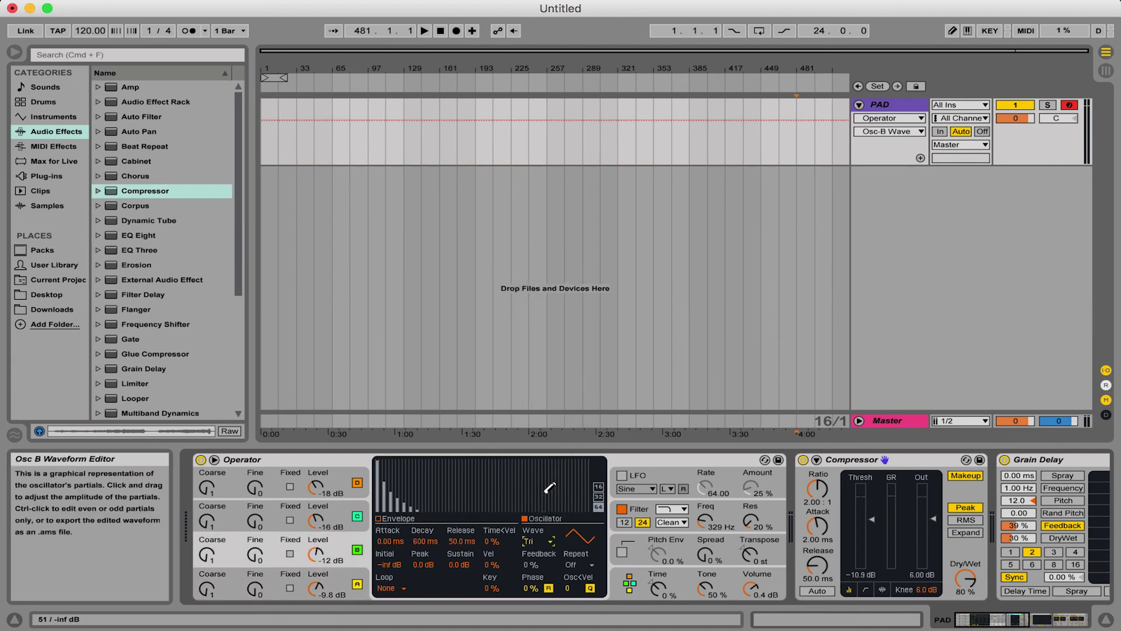
# Step: Change oscillator C's waveform to the Sw8 saw wave
pyautogui.click(339, 523)
pyautogui.click(534, 541)
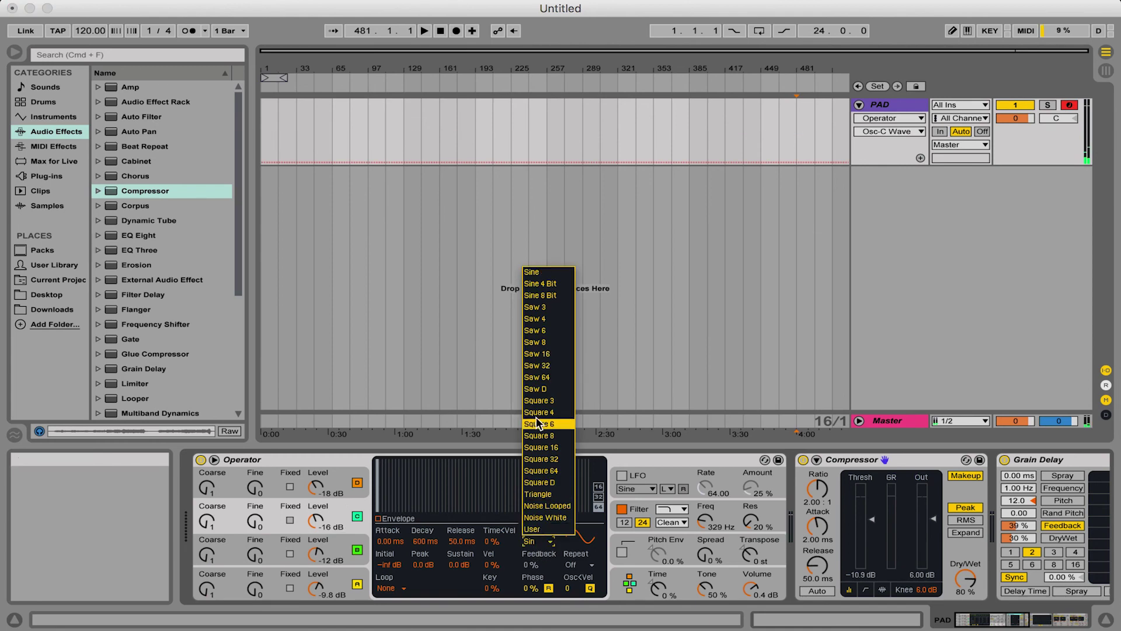
pyautogui.click(547, 342)
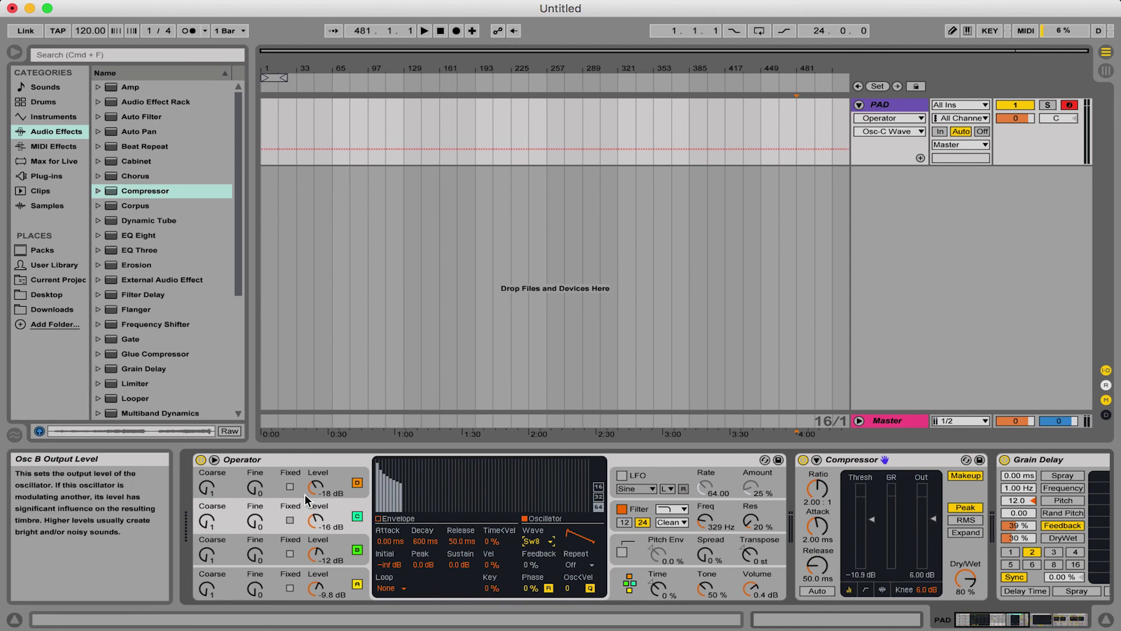
pyautogui.click(251, 513)
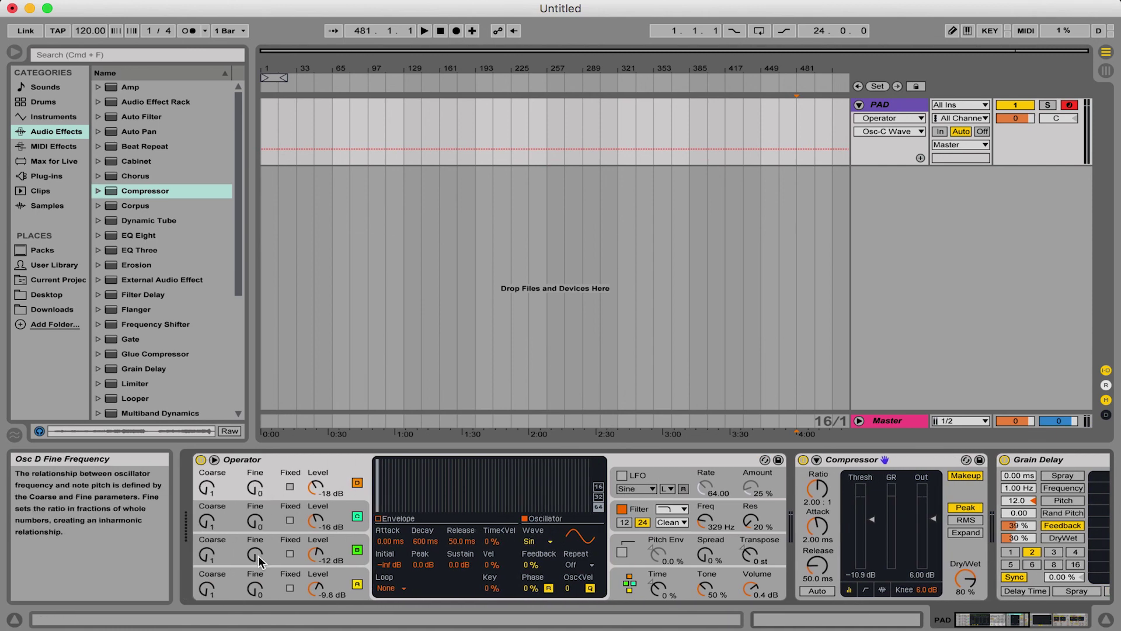
# Step: Raise the PAD Reverb's decay time from 3.97 s to about 6.8 s
pyautogui.hscroll(3, 513, 577)
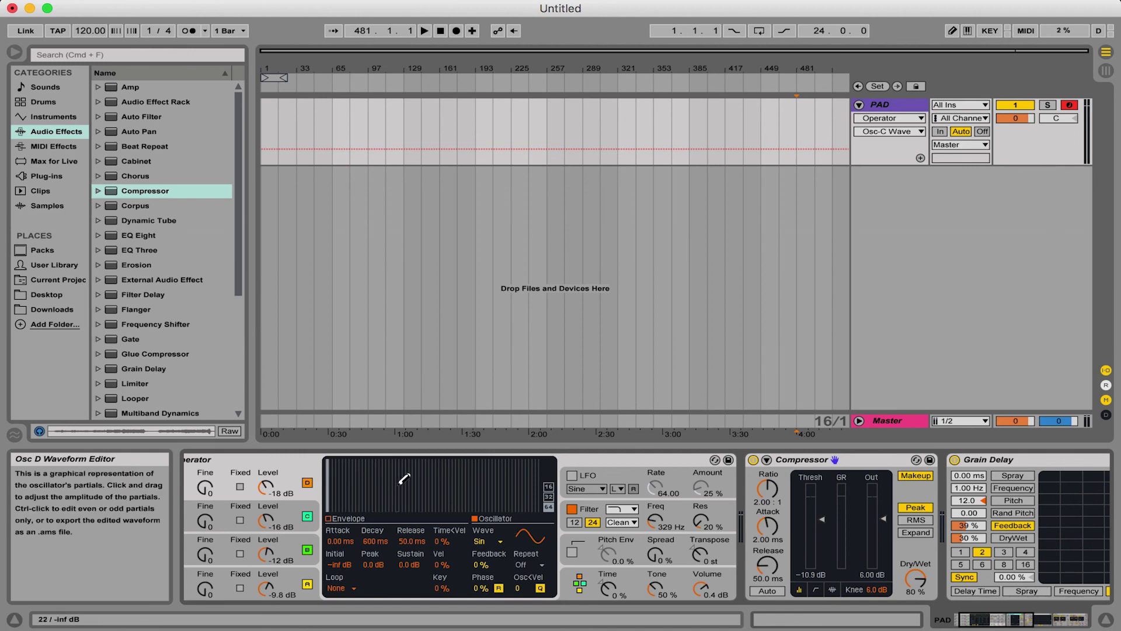
pyautogui.hscroll(10, 534, 528)
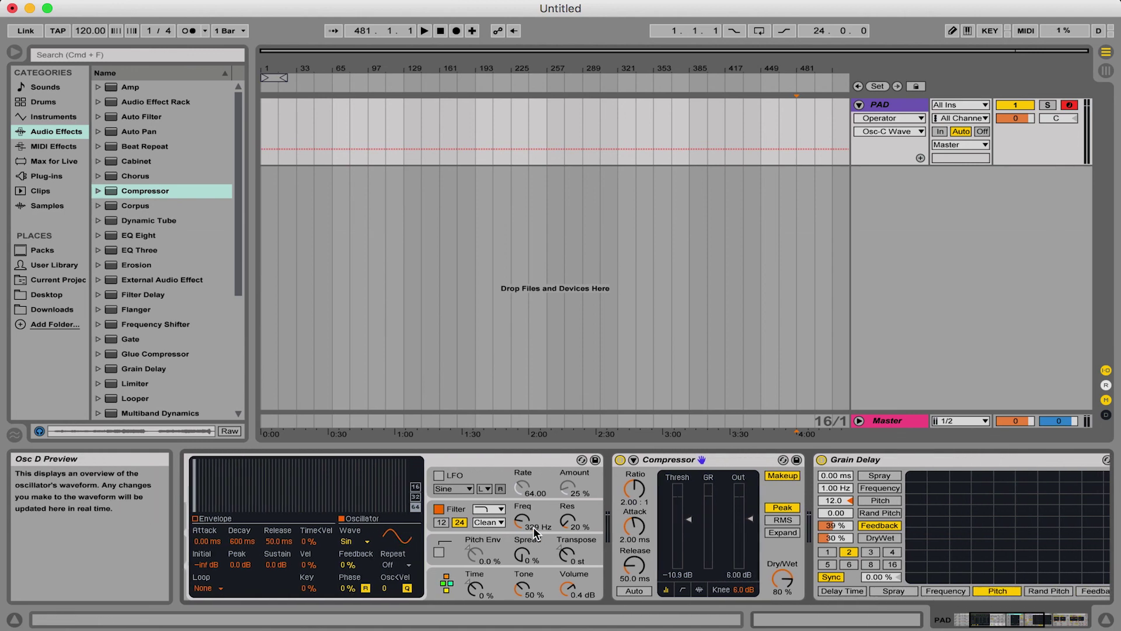
pyautogui.hscroll(5, 534, 527)
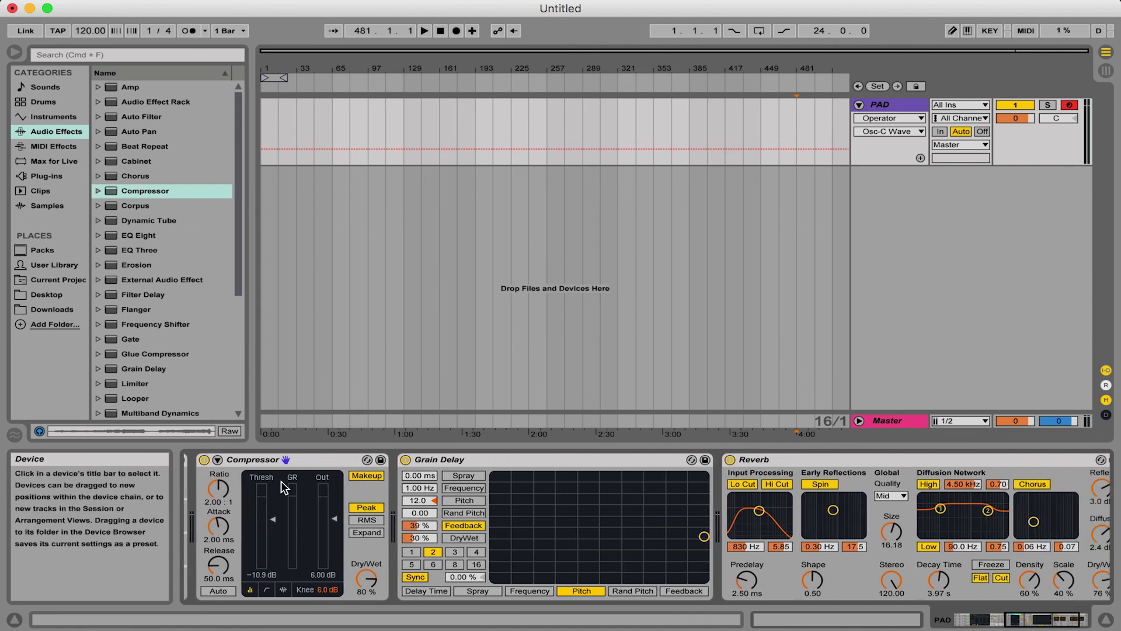
pyautogui.hscroll(3, 296, 514)
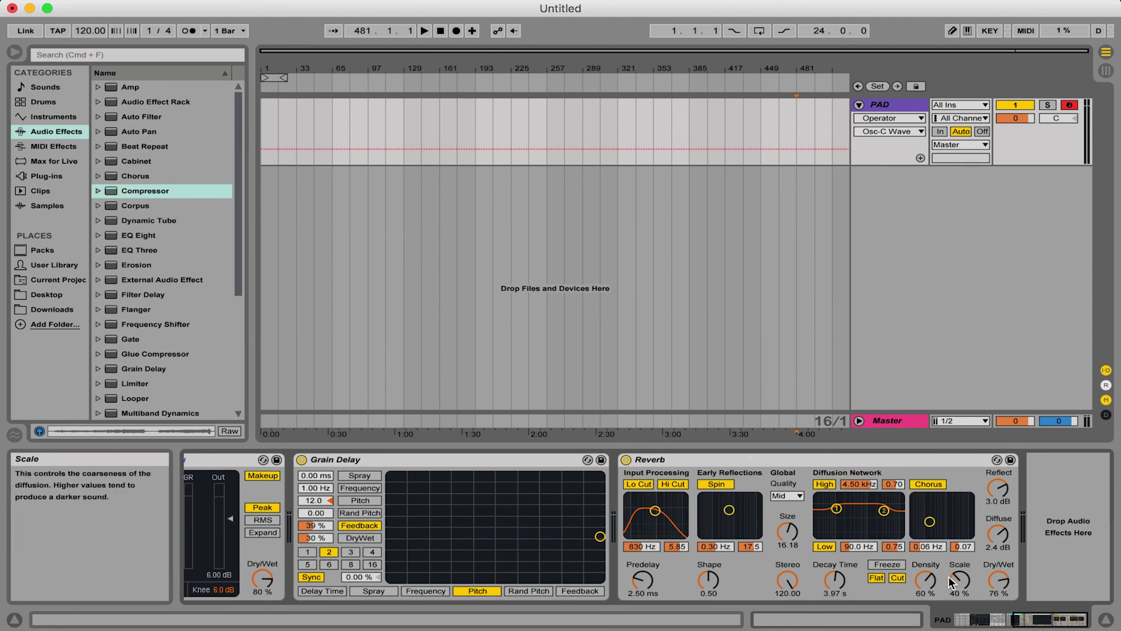
pyautogui.moveTo(837, 591); pyautogui.dragTo(837, 588)
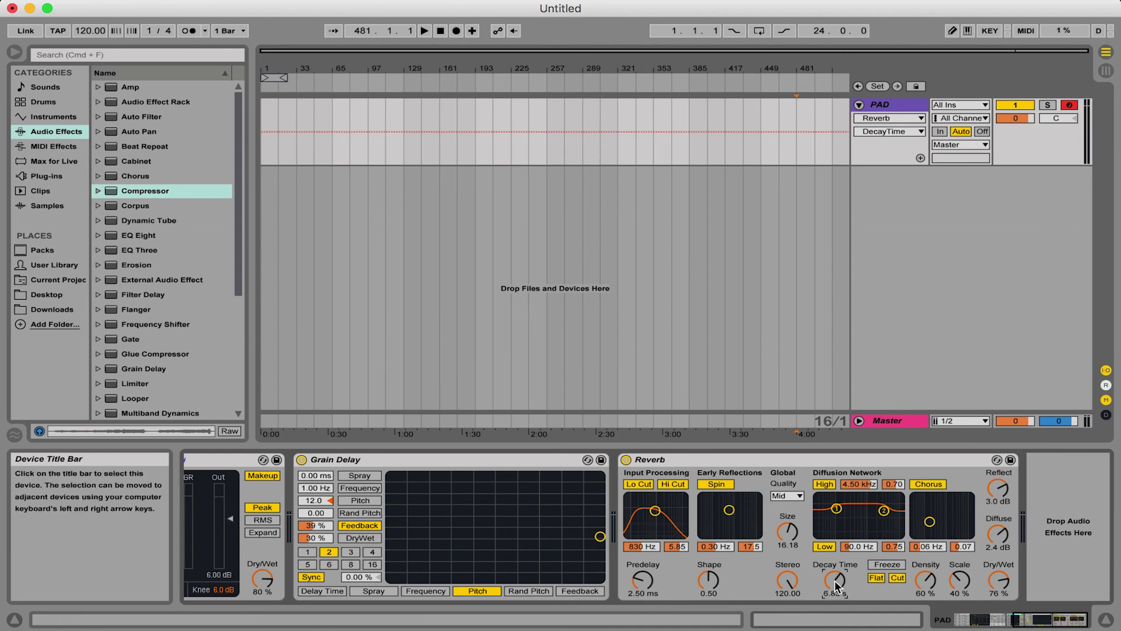